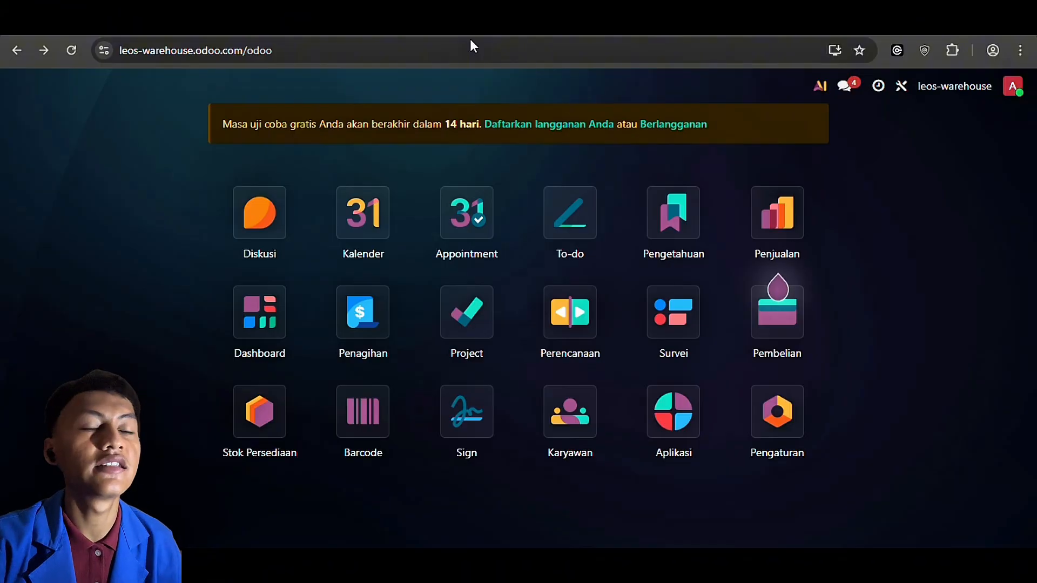
Open the product list in the Stok Persediaan app and start a new product record.
mouse_move(761, 277)
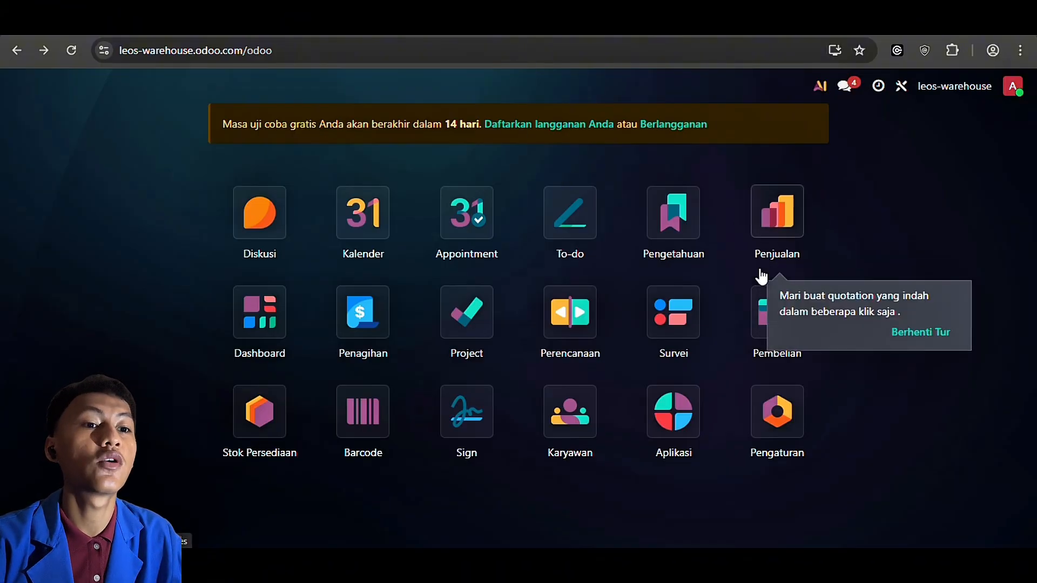
click(260, 411)
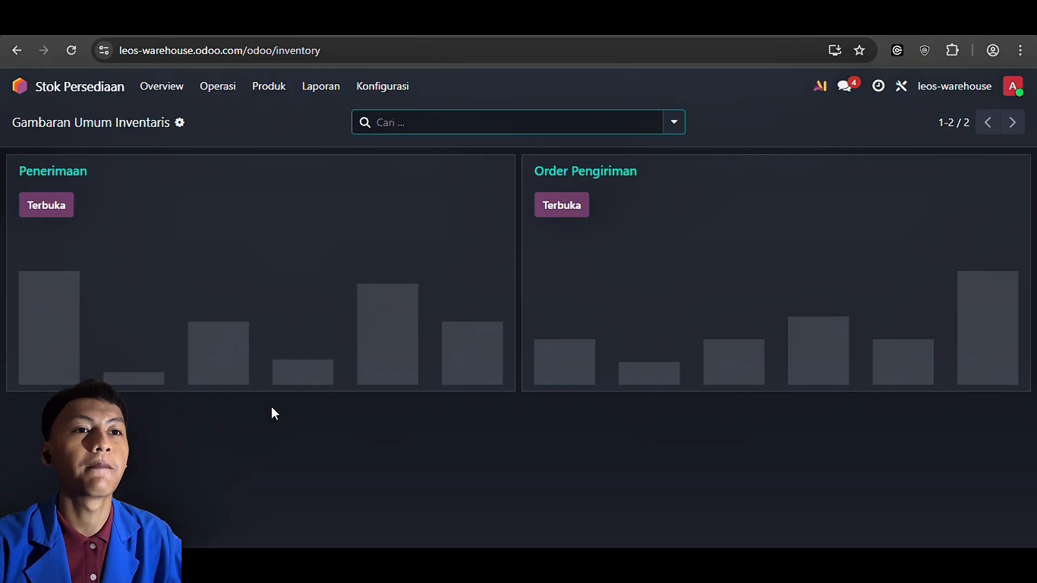
click(273, 91)
click(280, 114)
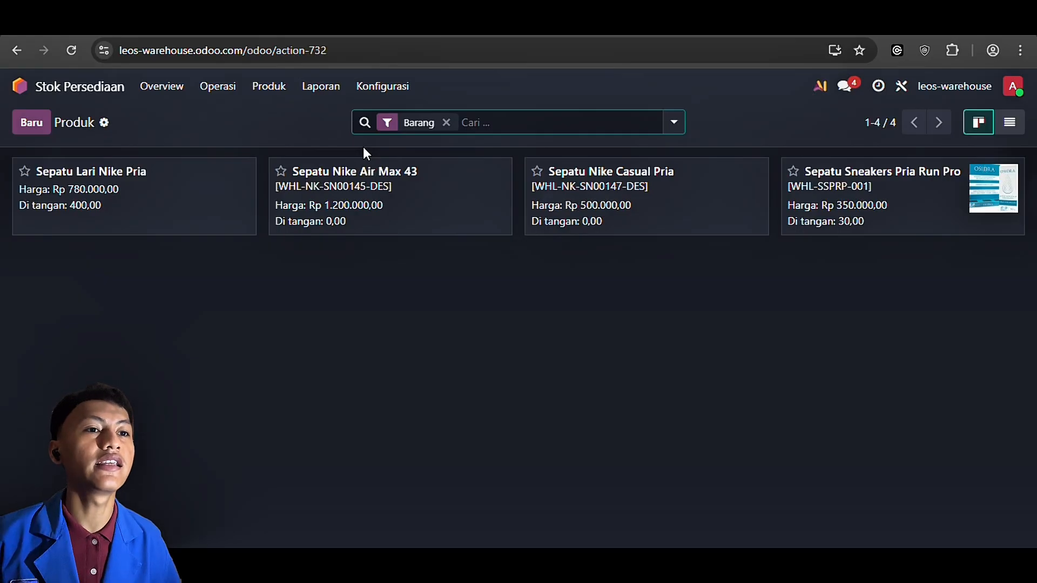
click(269, 89)
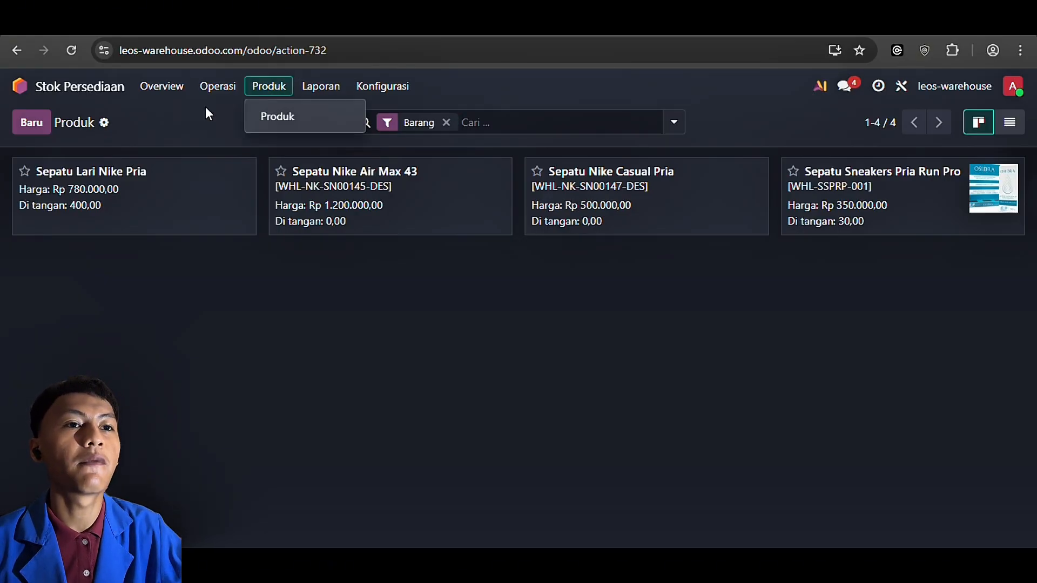
click(32, 123)
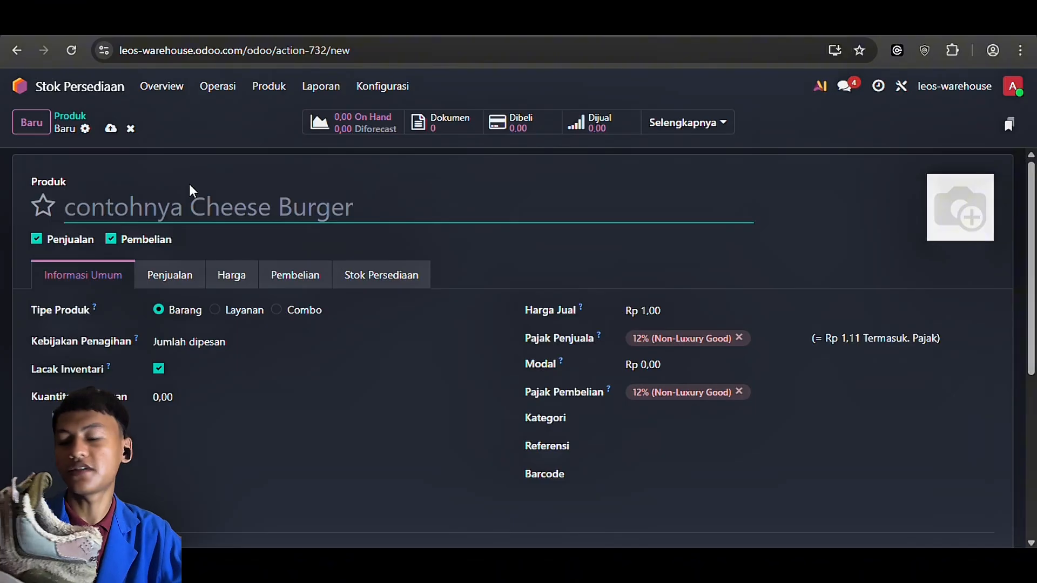
Name the new product "Sepatu NB Casual Pria".
text(SE)
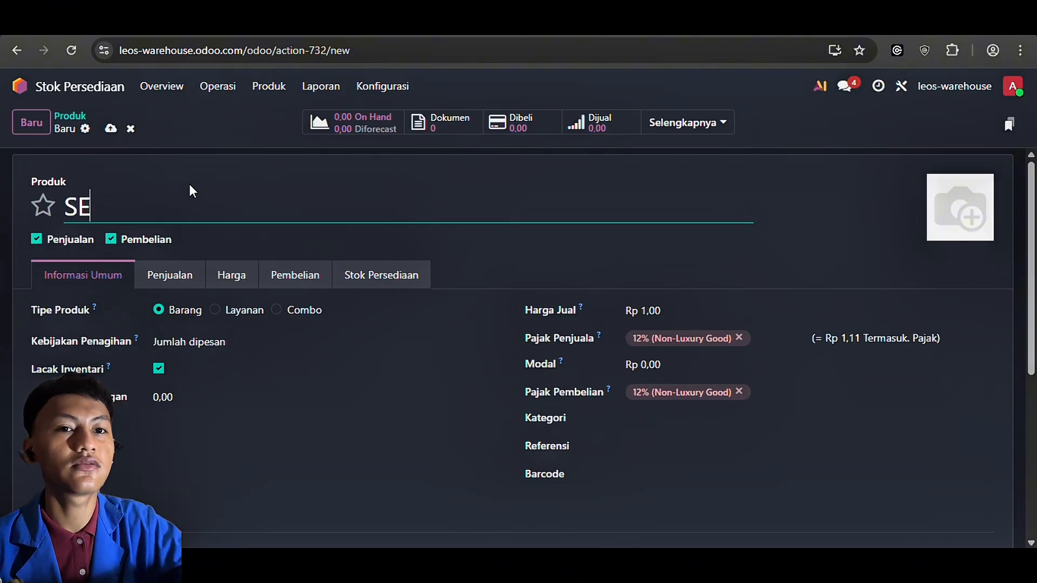
key(BackSpace)
text(epat)
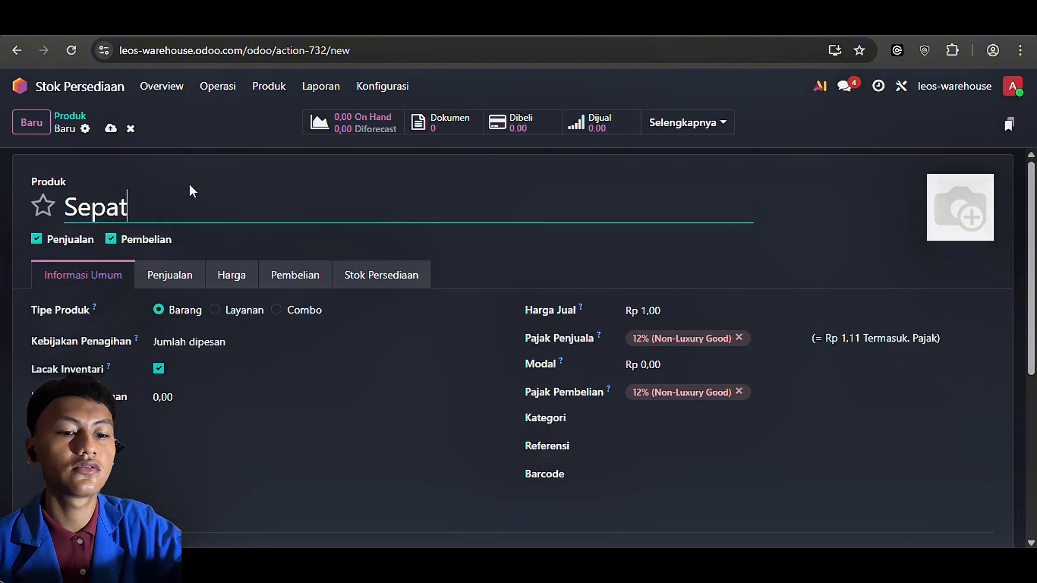
text(u NB)
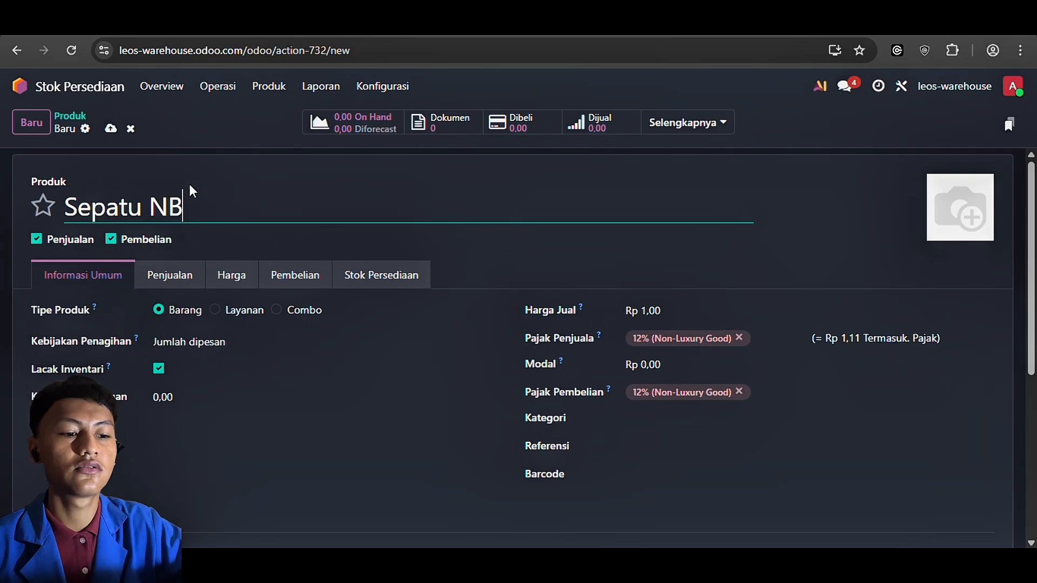
text( Cas)
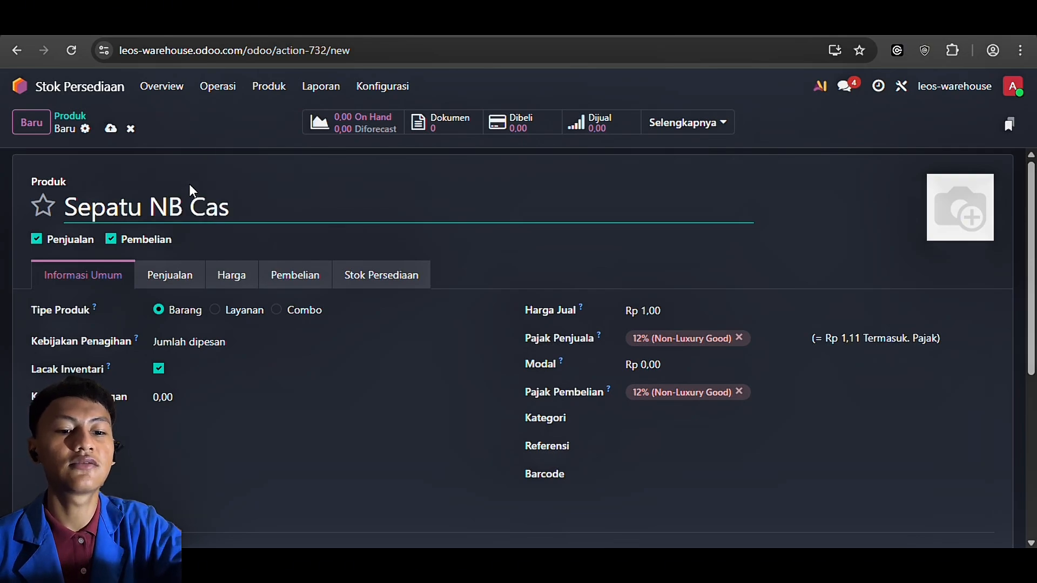
text(ual)
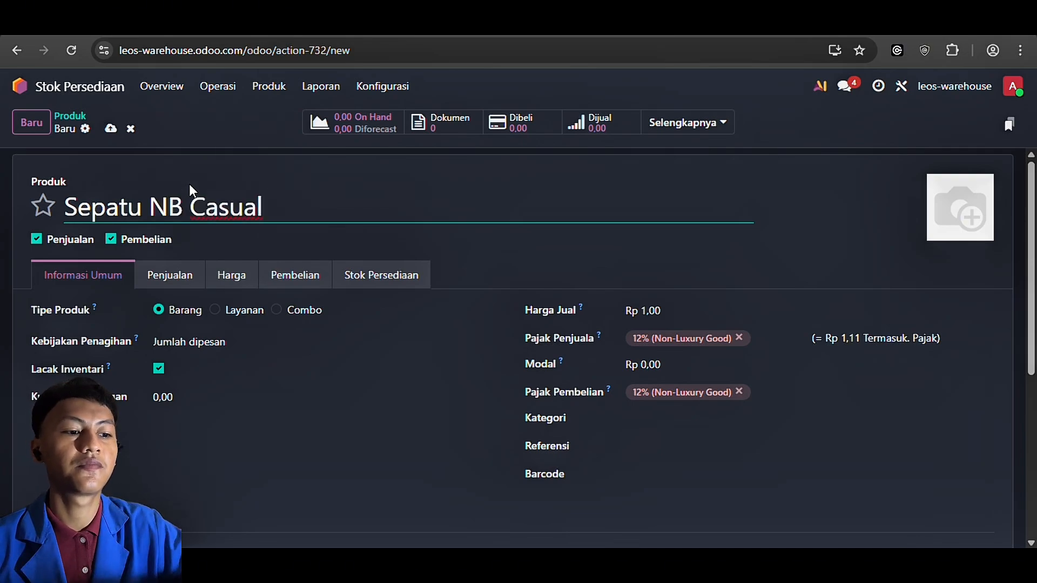
text( Pria)
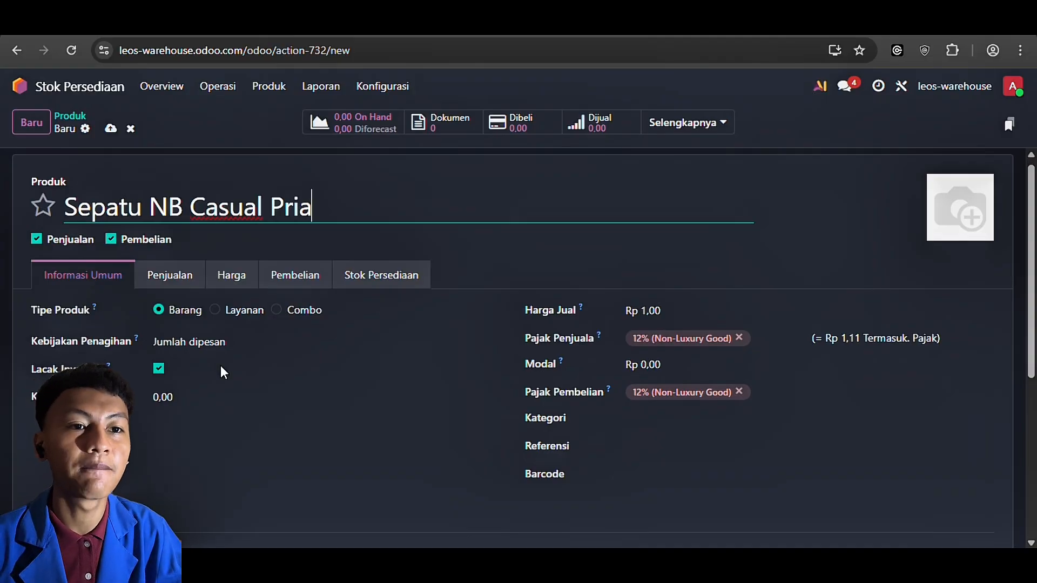
Set the product's sales price (Harga Jual) to Rp 500000 and its cost (Modal) to Rp 400000.
scroll(222, 368, down, 1)
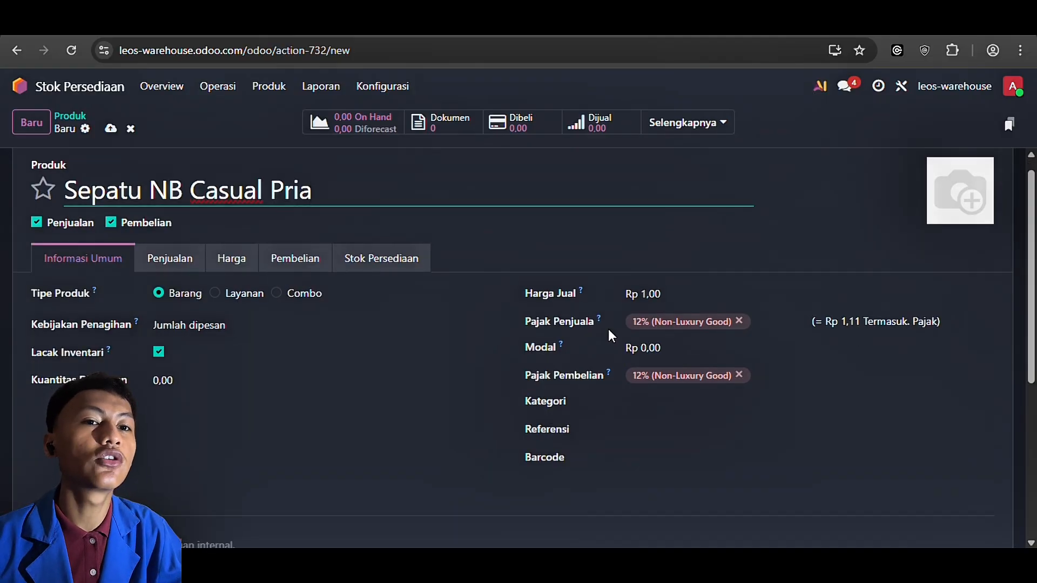
click(671, 294)
key(BackSpace)
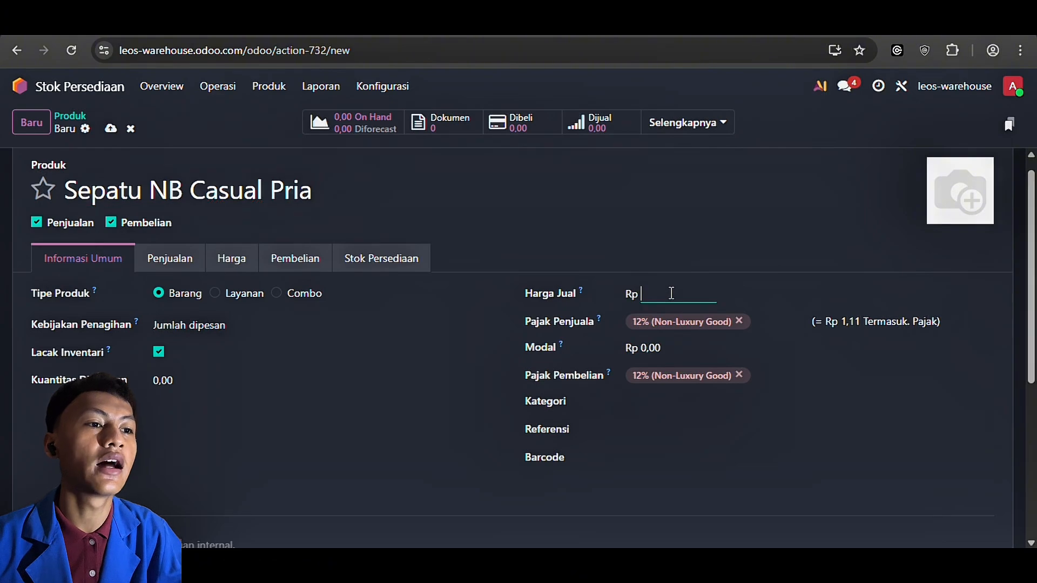
text(500)
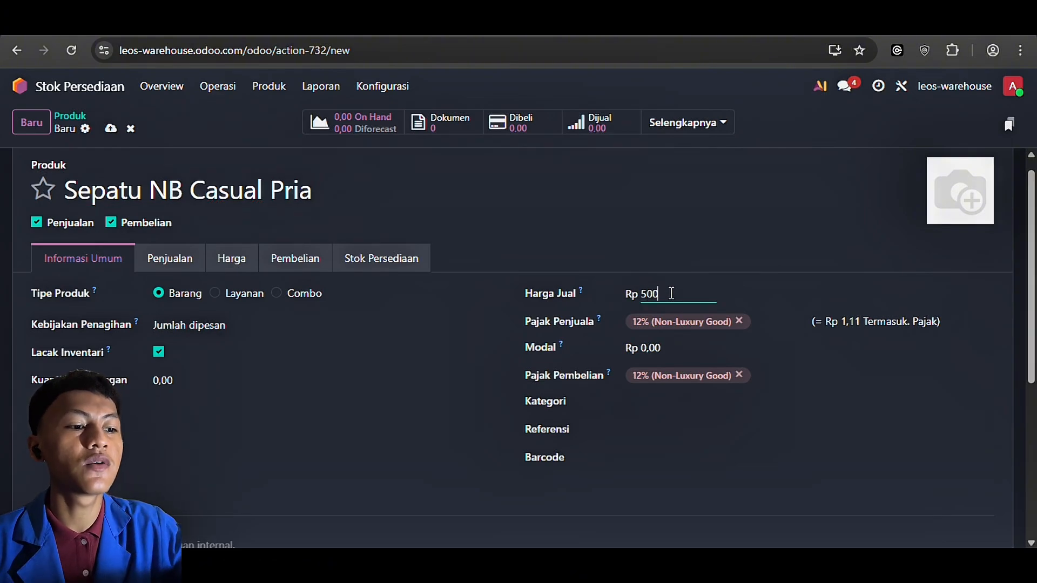
text(000)
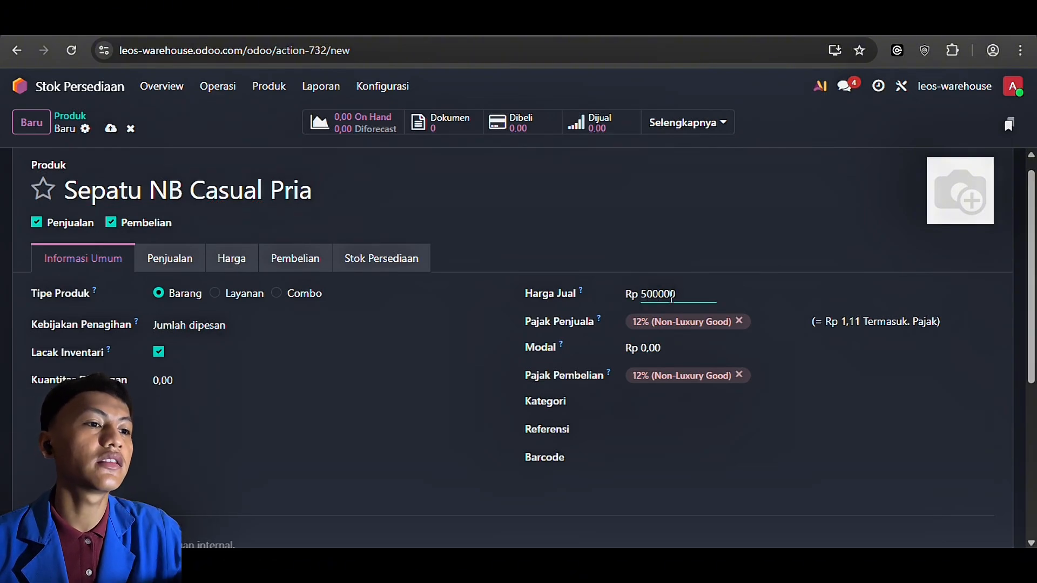
click(669, 346)
key(BackSpace)
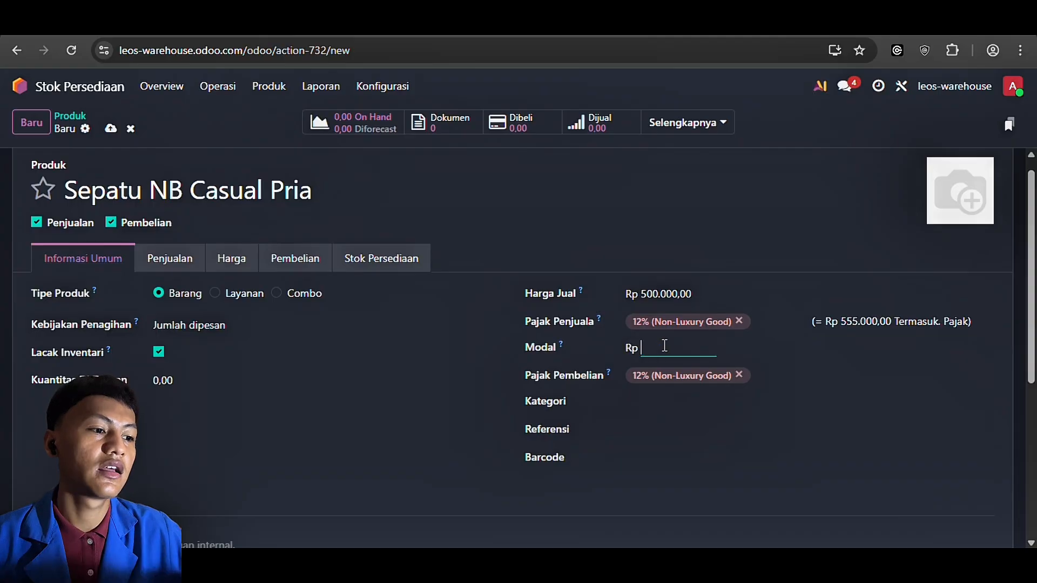
text(4)
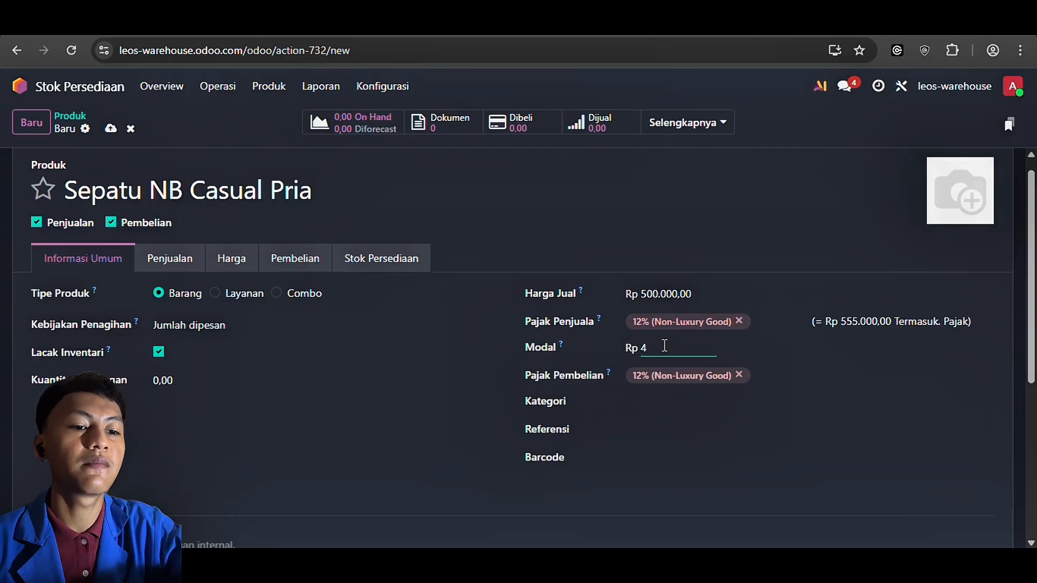
text(00000)
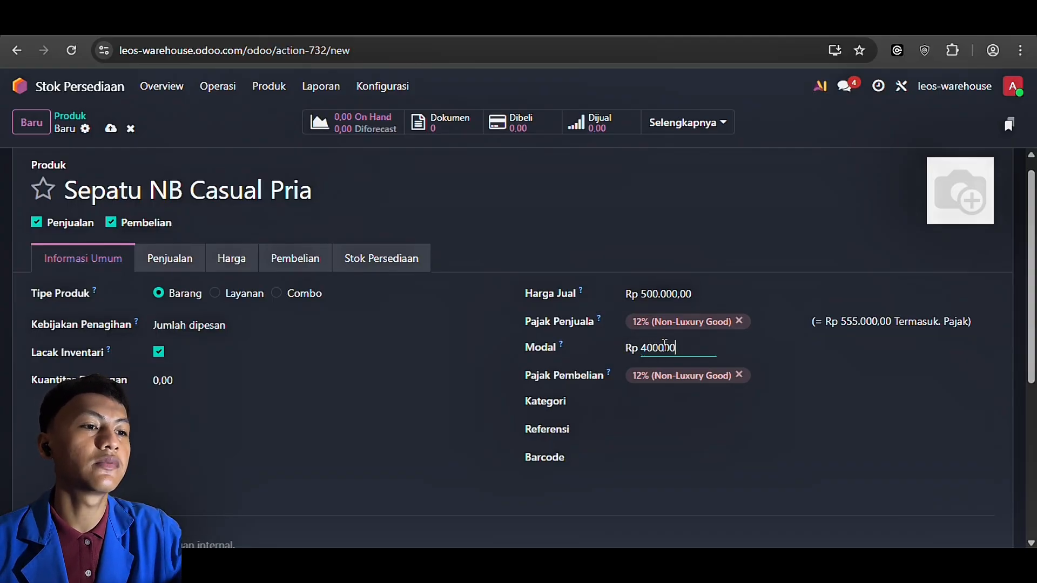
Create a new product category named "New Blance" and assign it to the product.
click(645, 398)
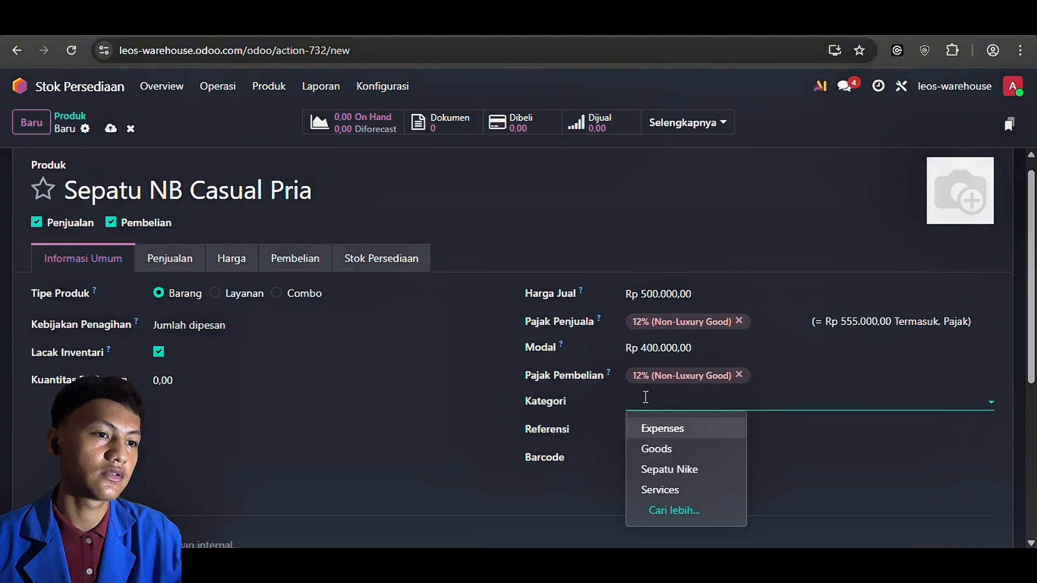
click(675, 510)
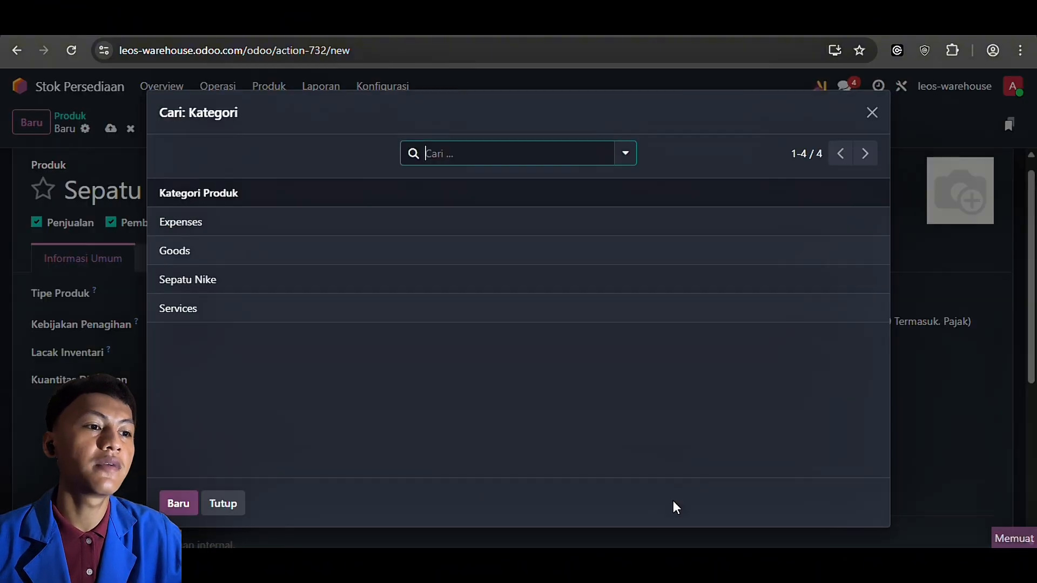
click(171, 504)
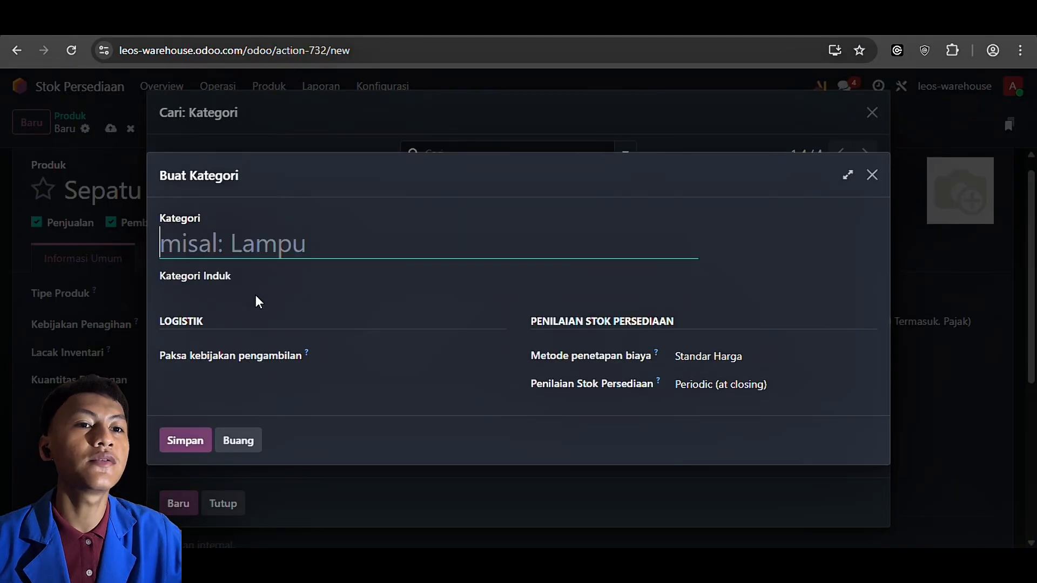
text(Ne)
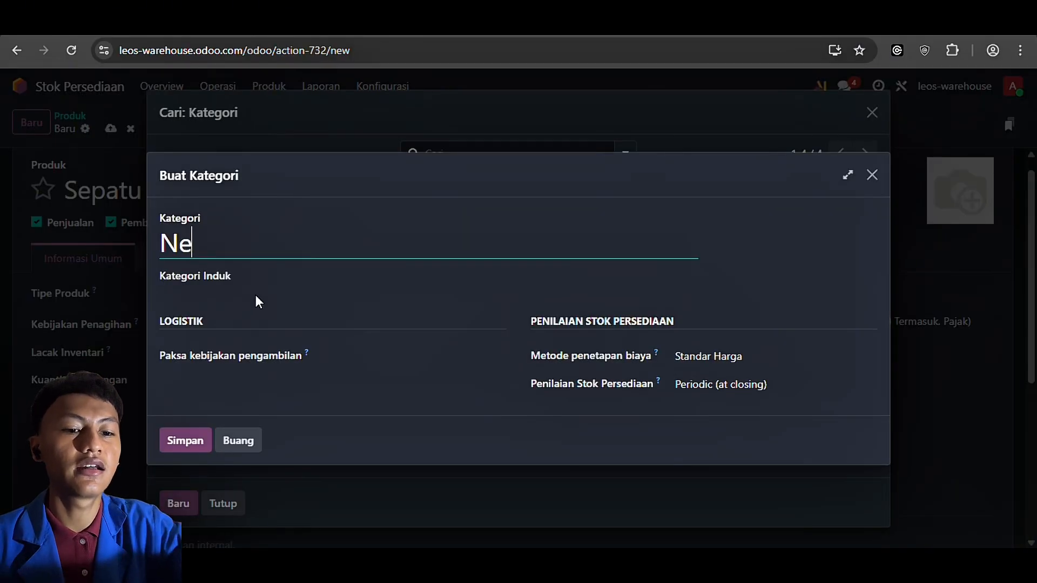
text(w B)
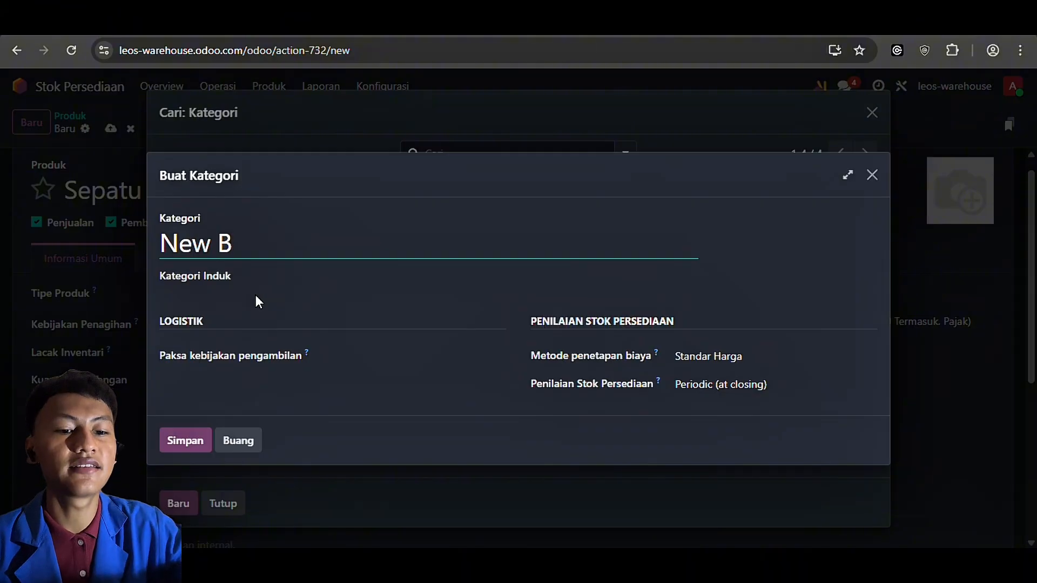
text(lance)
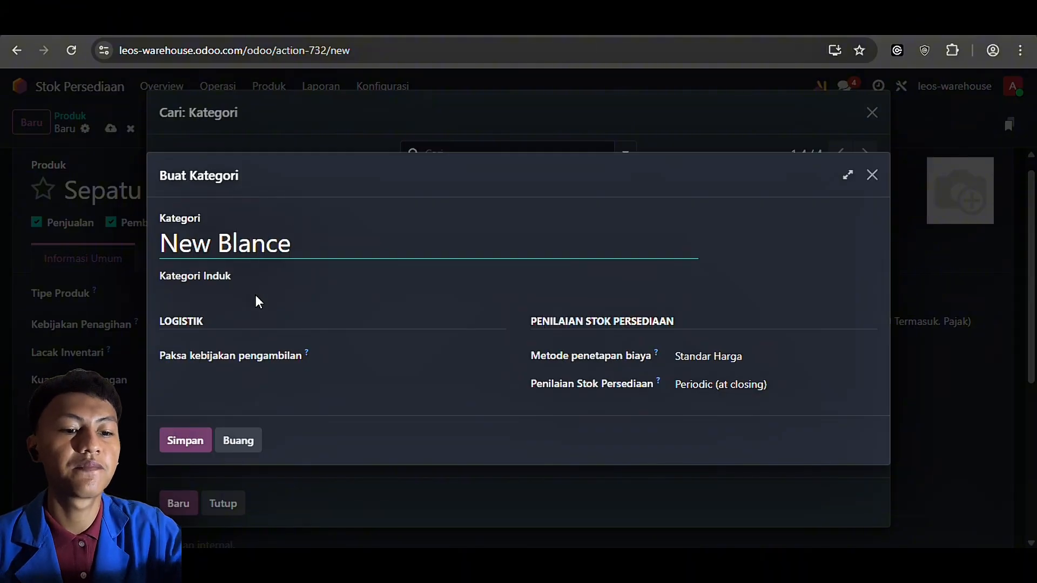
click(190, 439)
Enter U574LGST as the product's internal reference (Referensi).
click(708, 427)
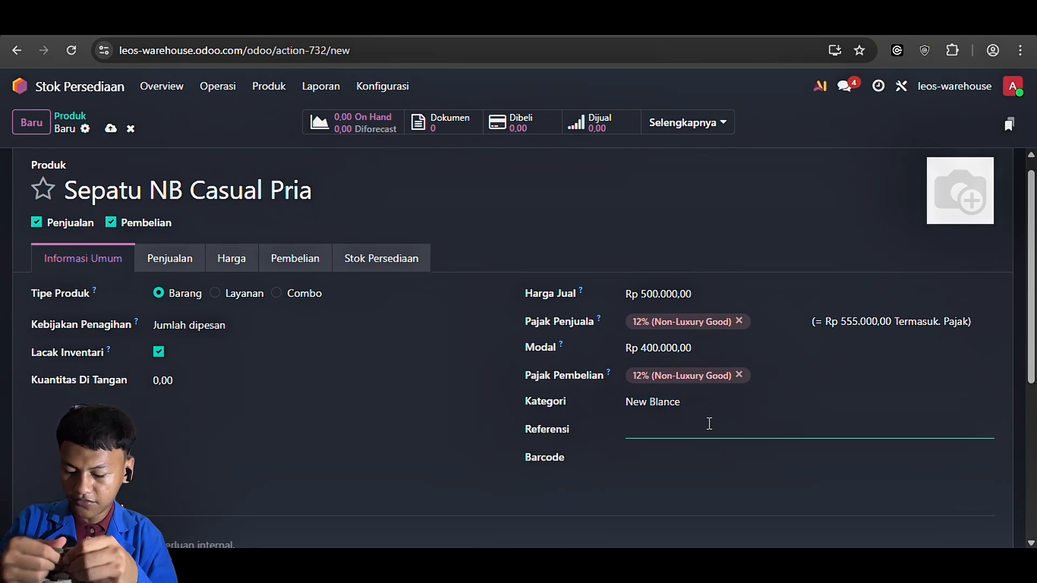
text(U)
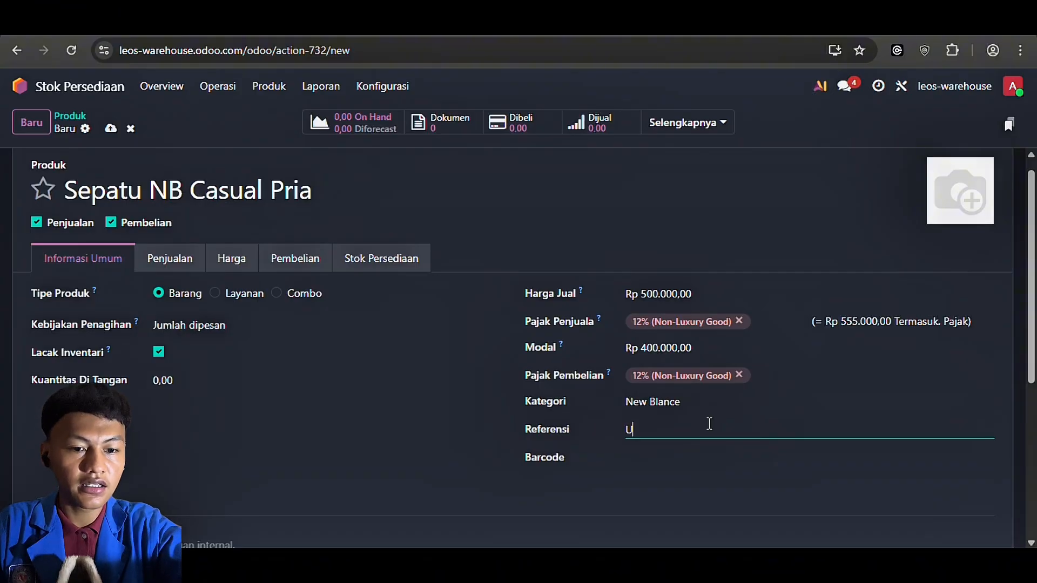
text(57)
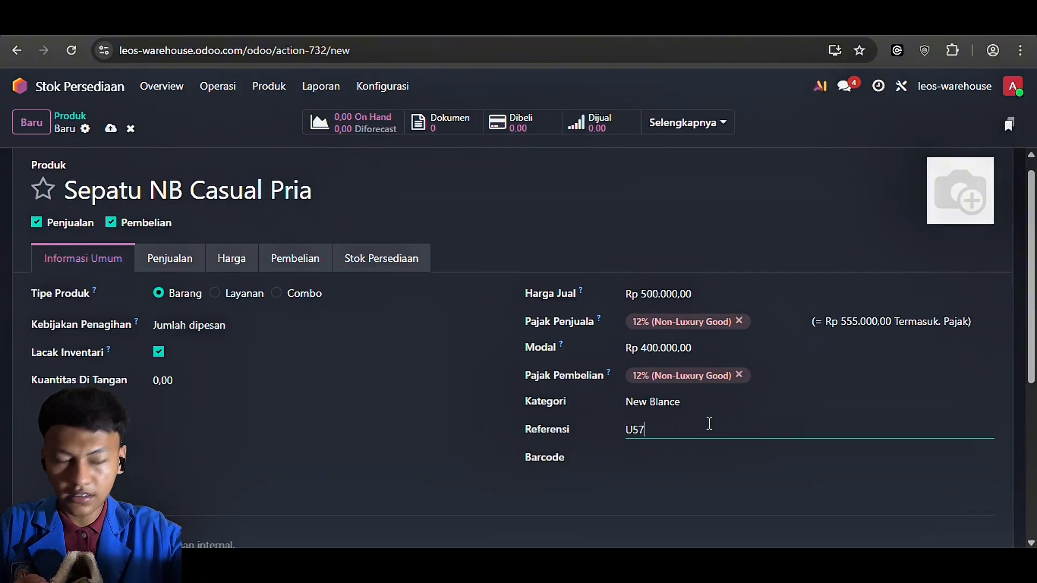
text(4L)
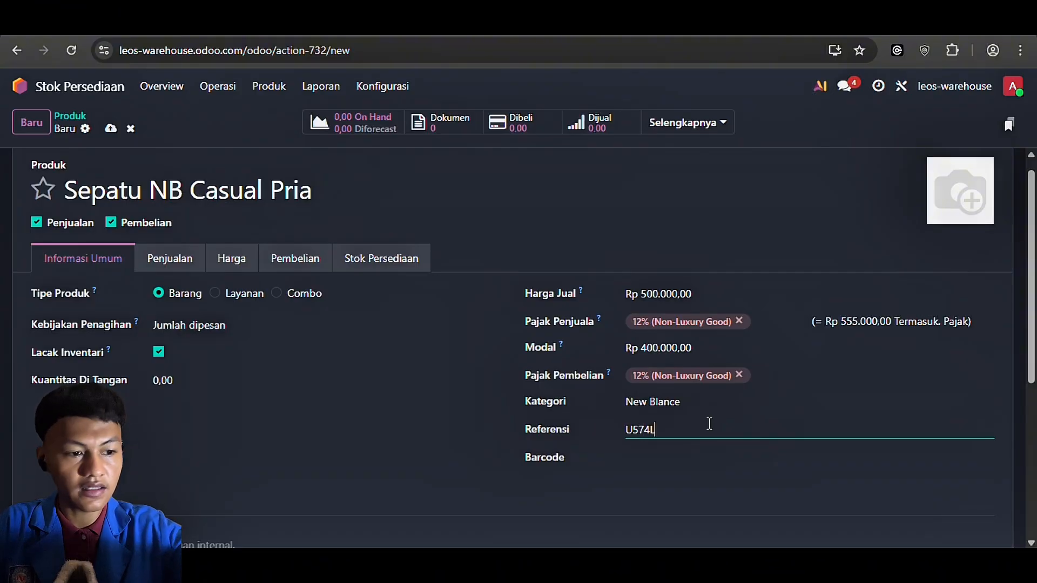
text(GST)
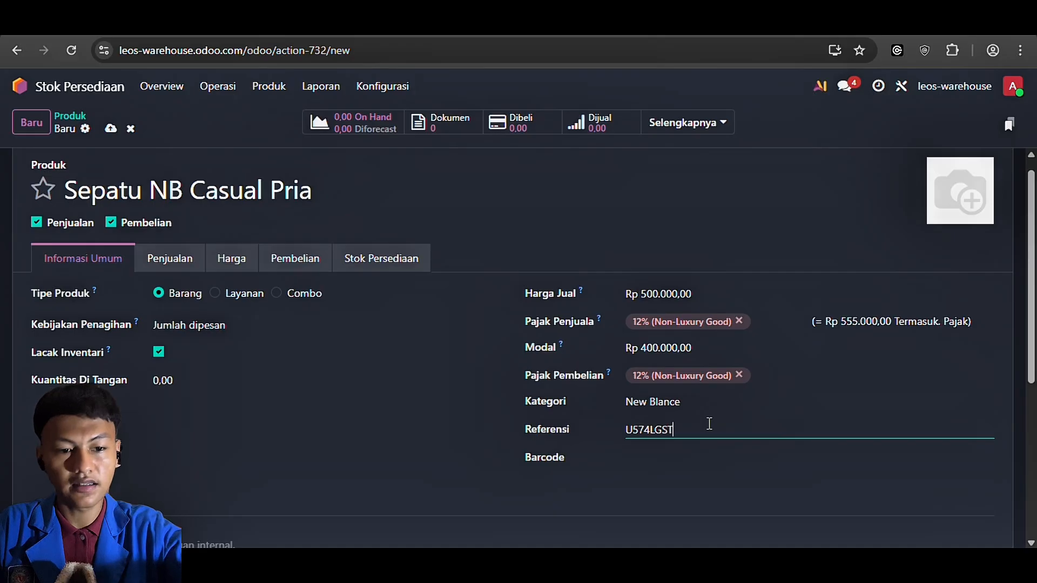
scroll(697, 418, down, 1)
click(676, 410)
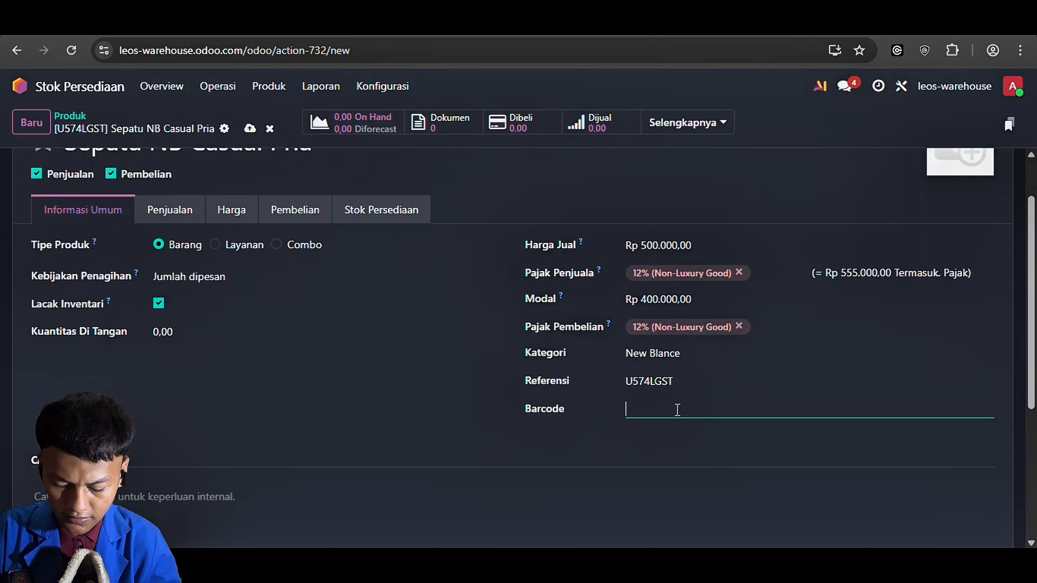
text(19)
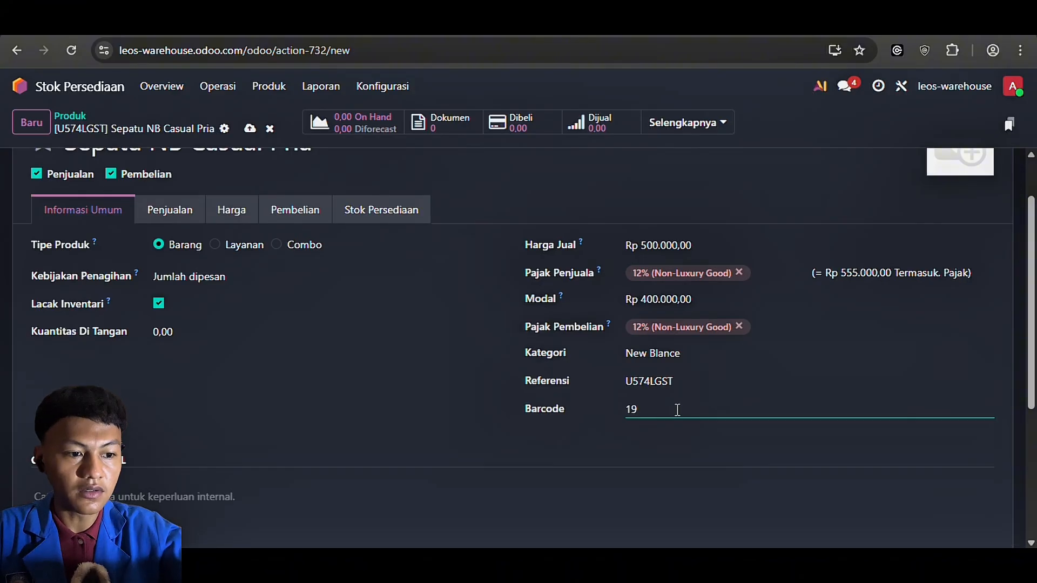
text(66)
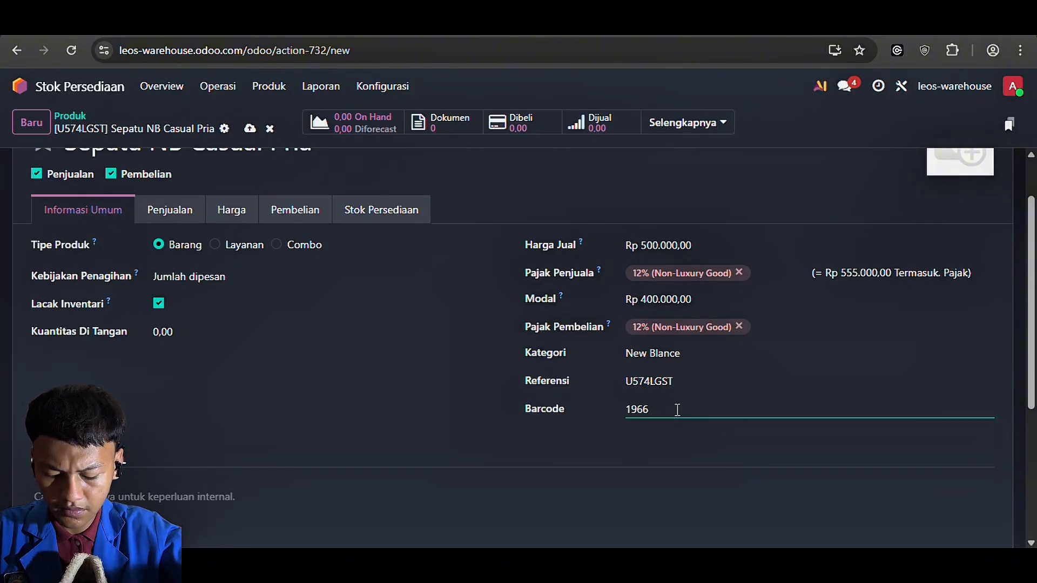
text(52)
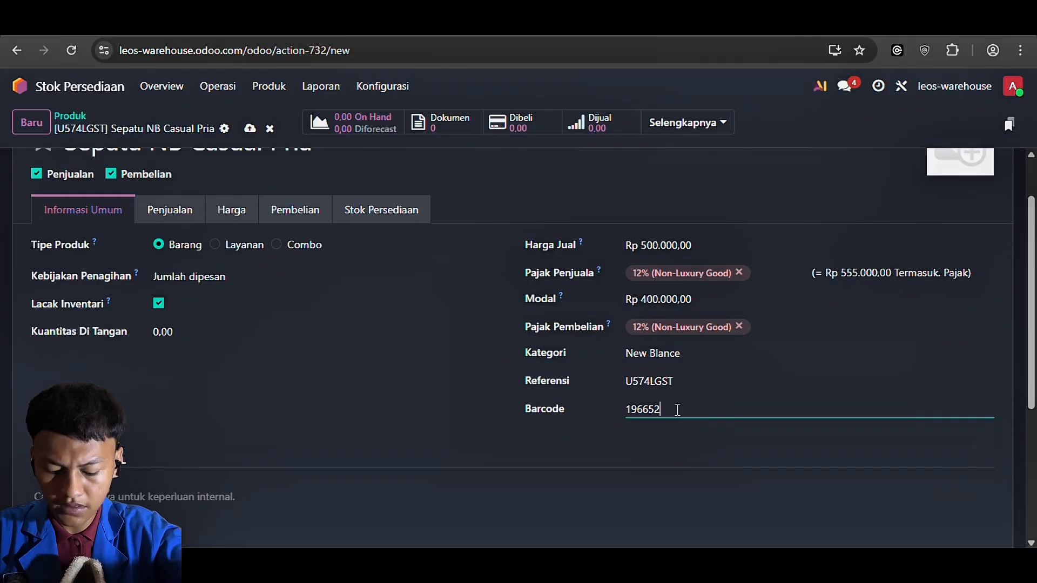
text(083)
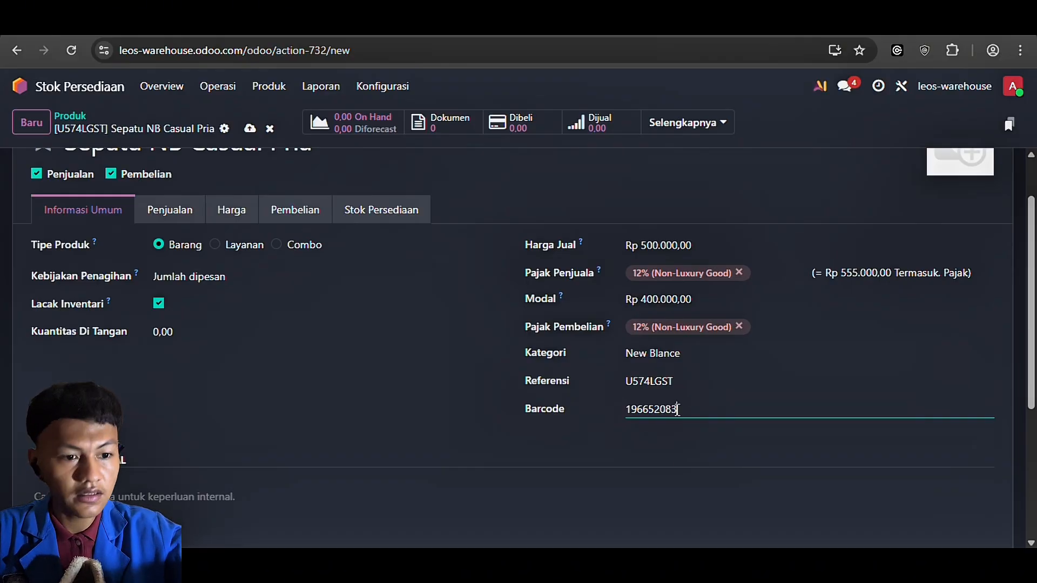
text(0)
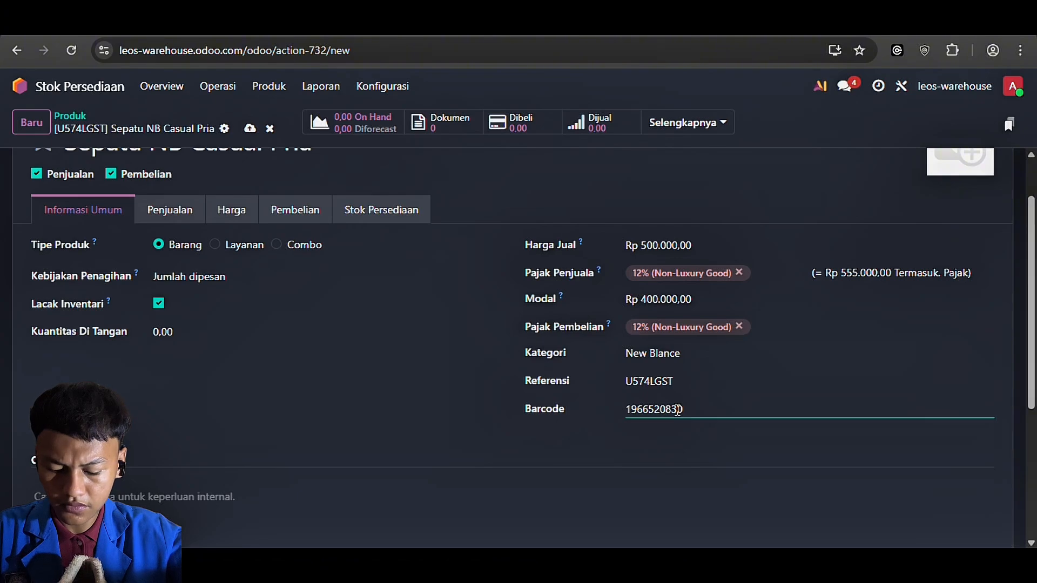
text(86)
Enter an internal note (Catatan Internal) beginning with "Fas" for the product.
scroll(678, 410, down, 2)
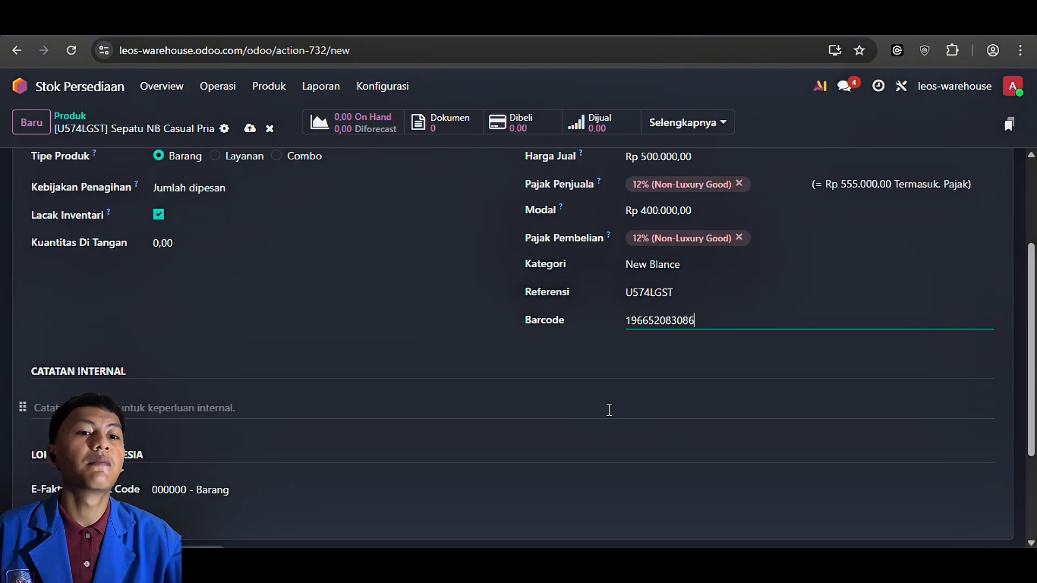
click(194, 406)
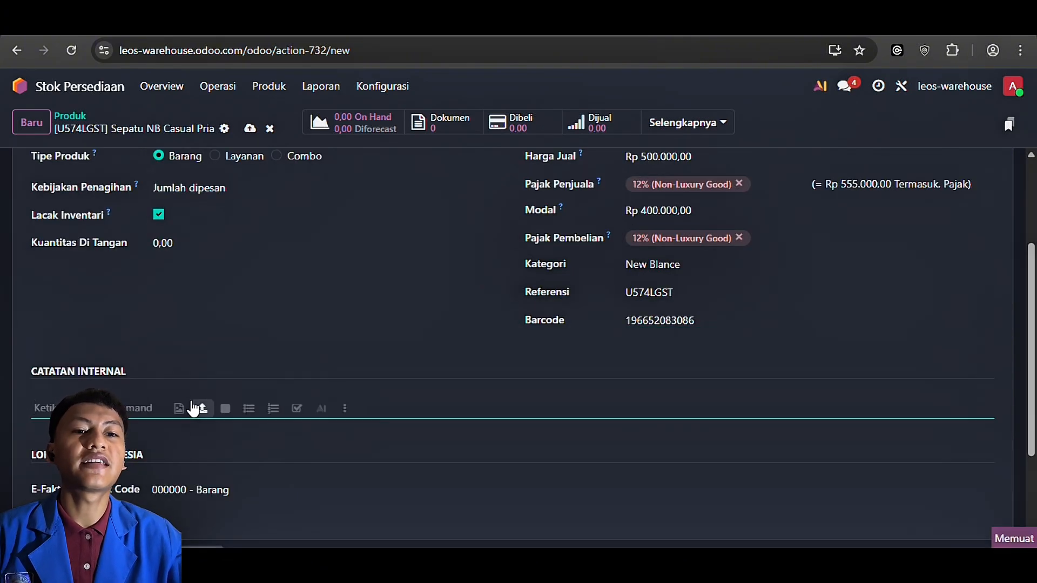
text(Fas)
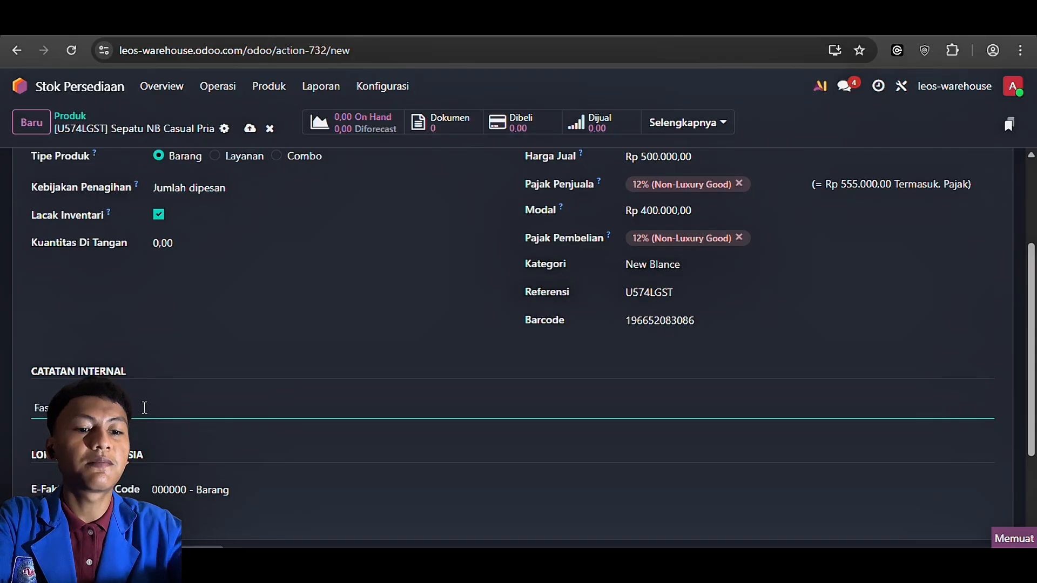
Add a Default (IDR) pricelist rule with a fixed price of 500000 per unit and a minimum quantity of 1, and save it.
scroll(144, 407, up, 3)
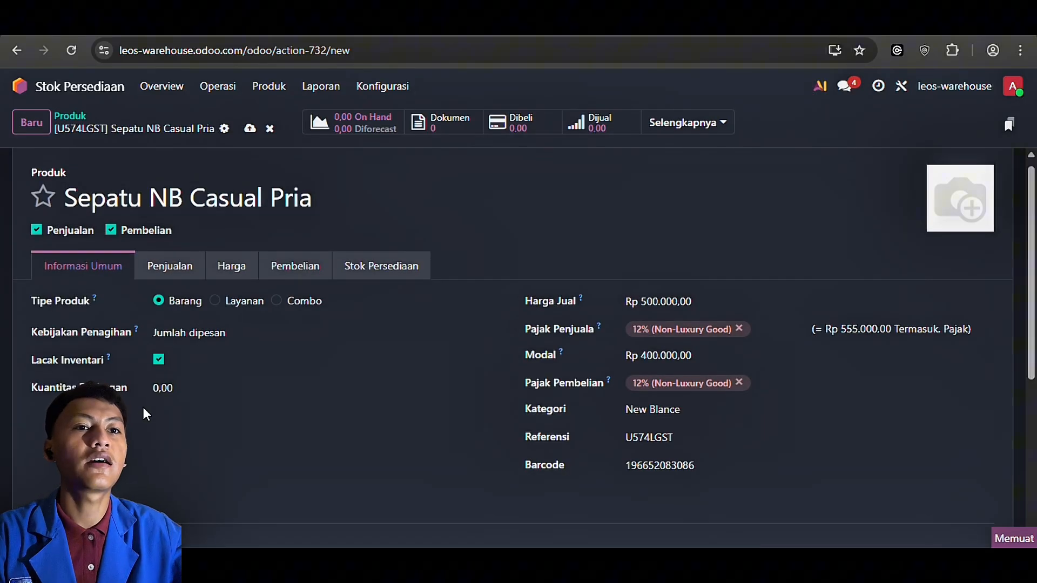
click(193, 275)
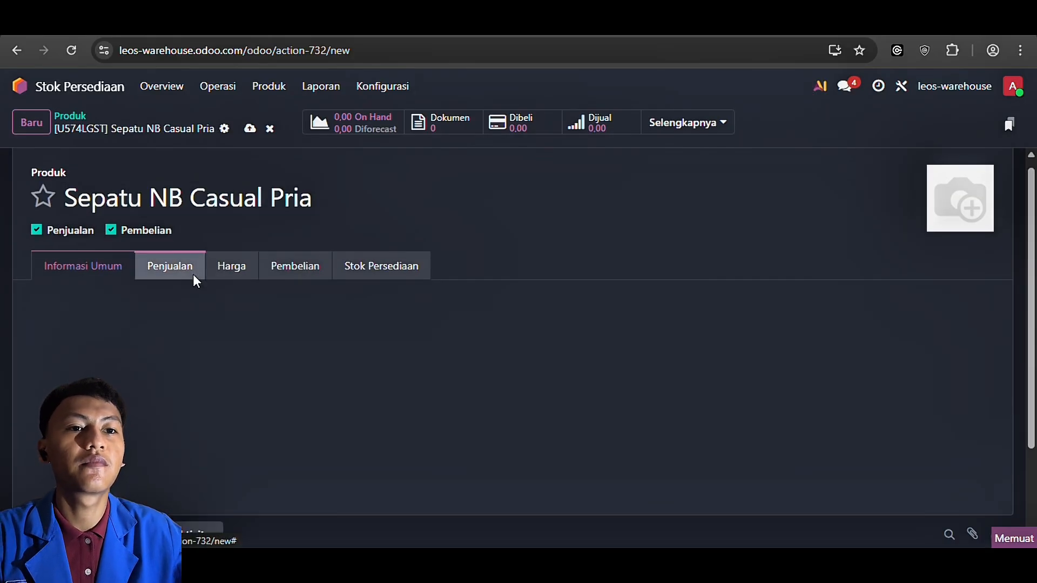
click(234, 271)
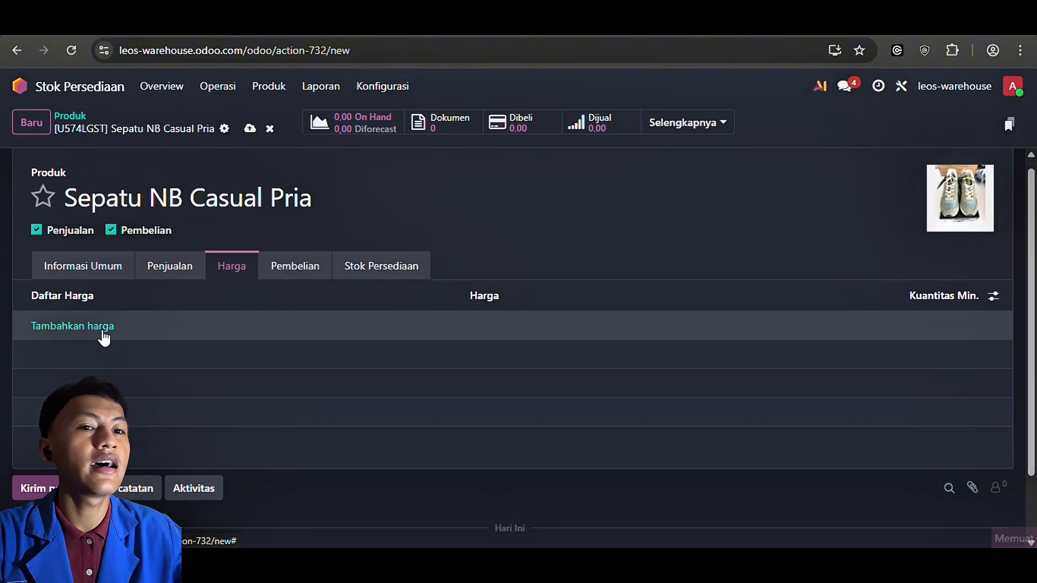
click(102, 327)
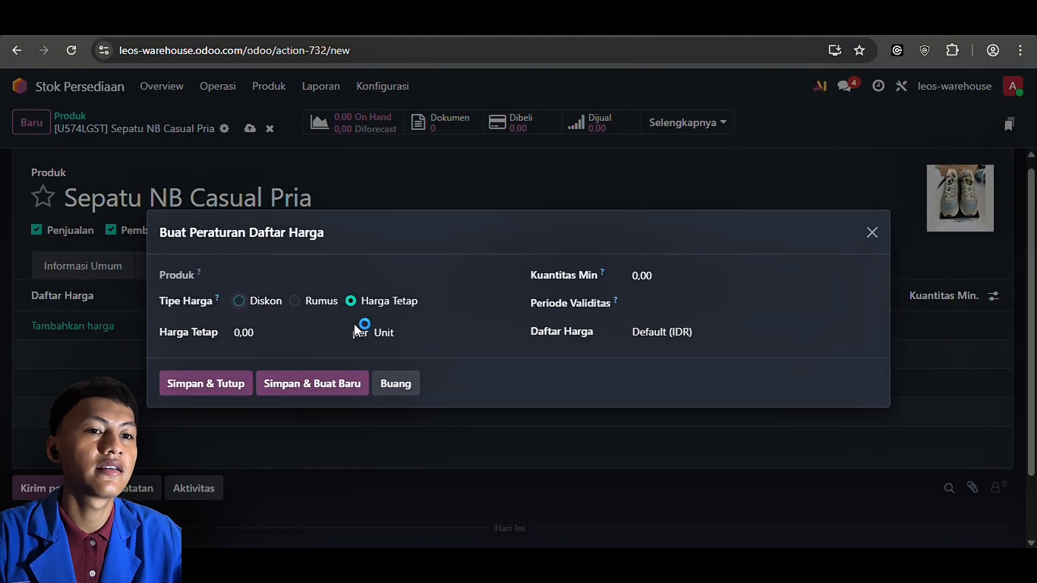
click(314, 328)
key(BackSpace)
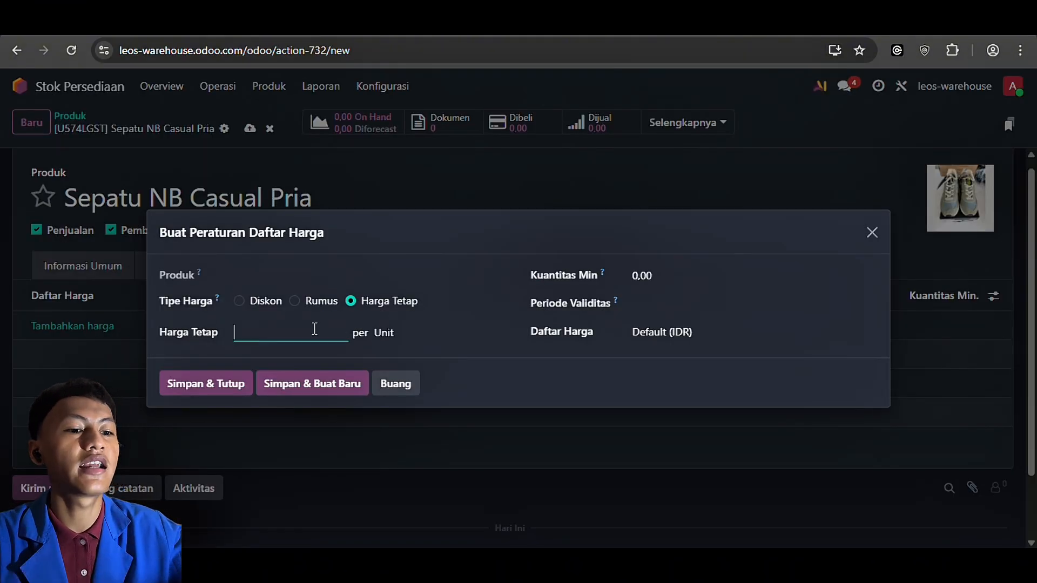
text(500000)
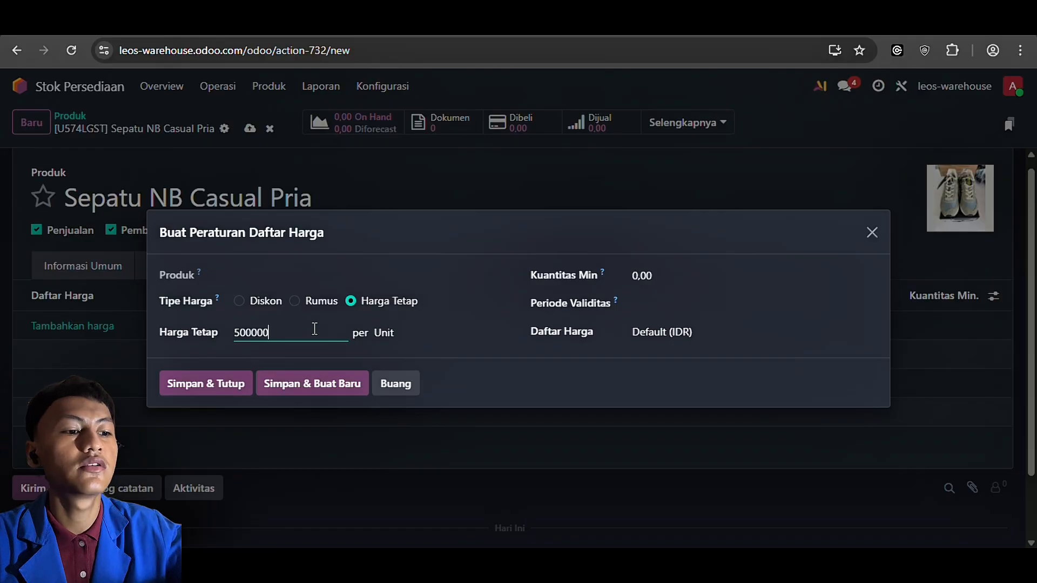
click(673, 276)
key(BackSpace)
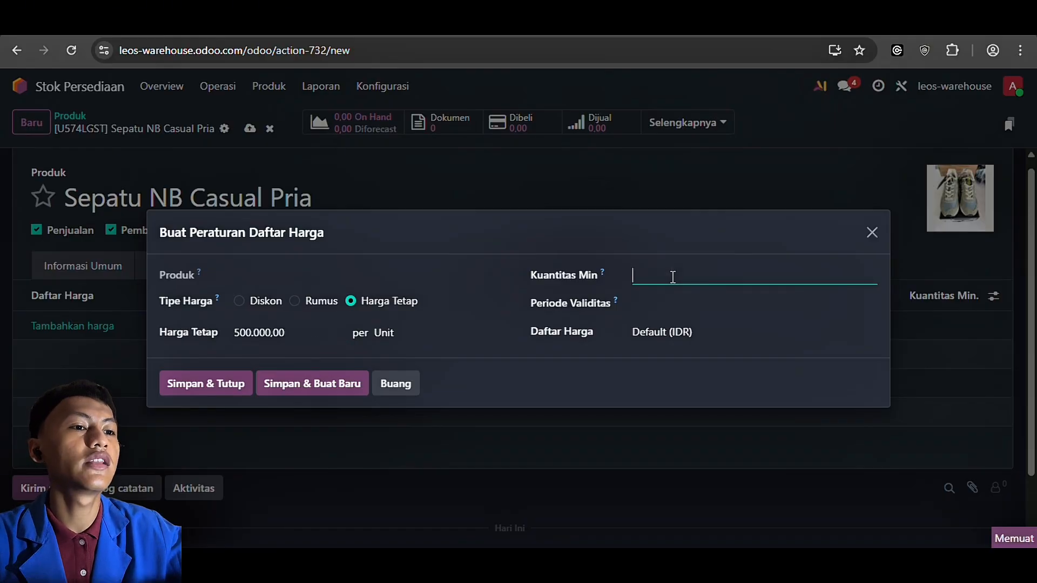
text(1)
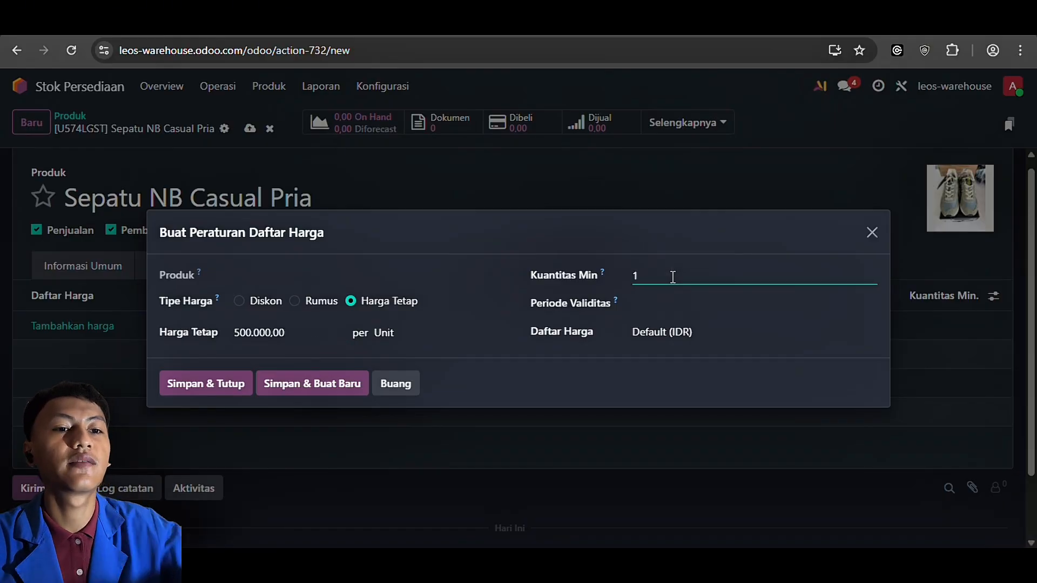
click(221, 385)
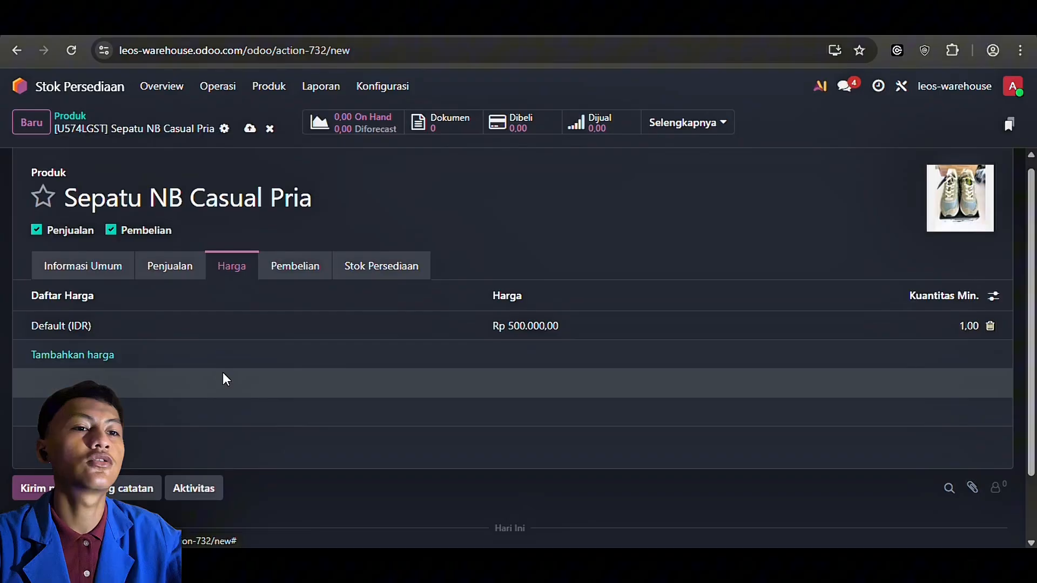
Add a supplier line (Pemasok) to the product's purchase details and open the form for creating a new supplier.
click(298, 281)
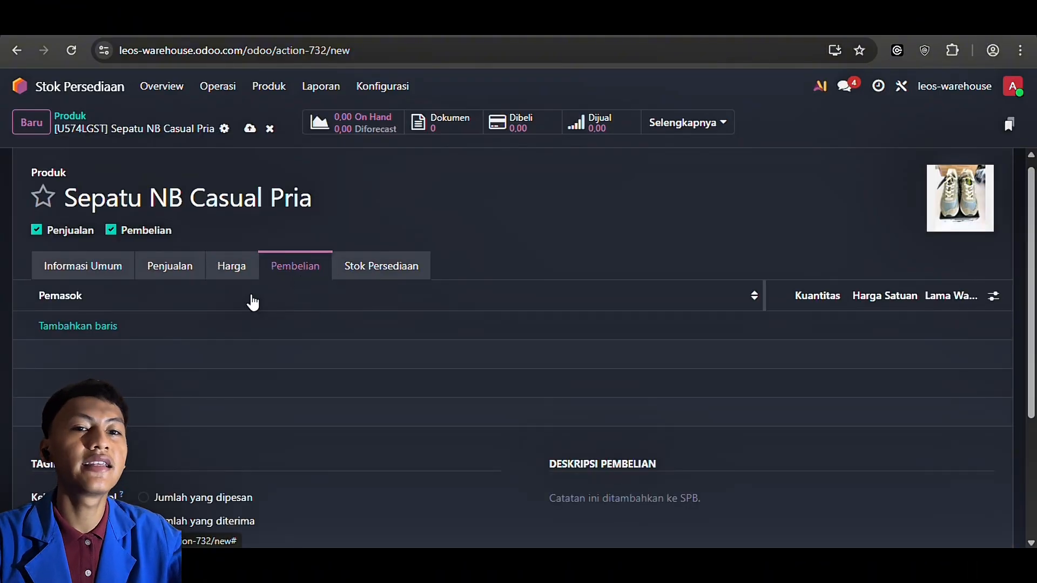
click(108, 326)
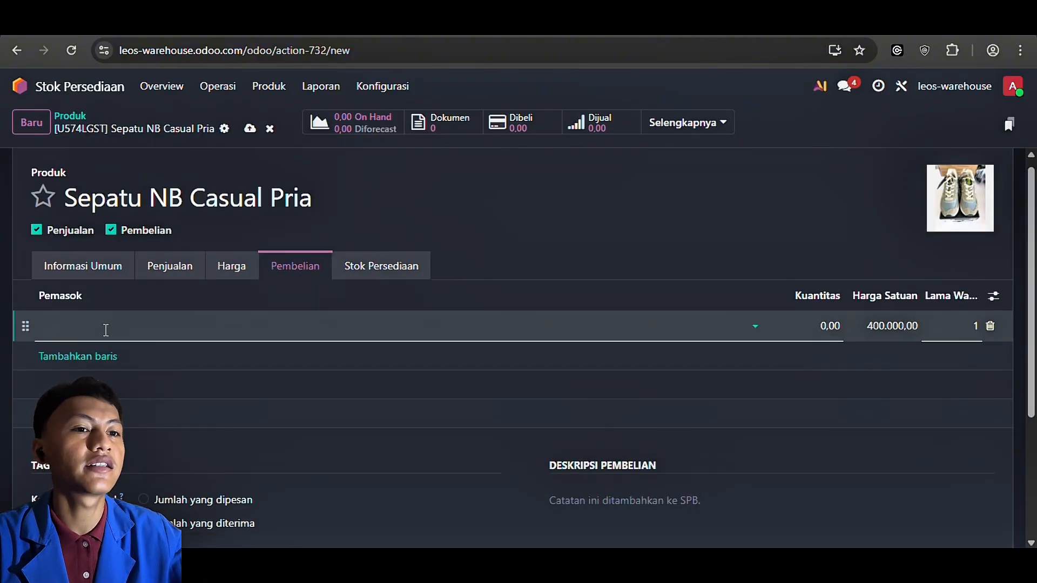
click(758, 327)
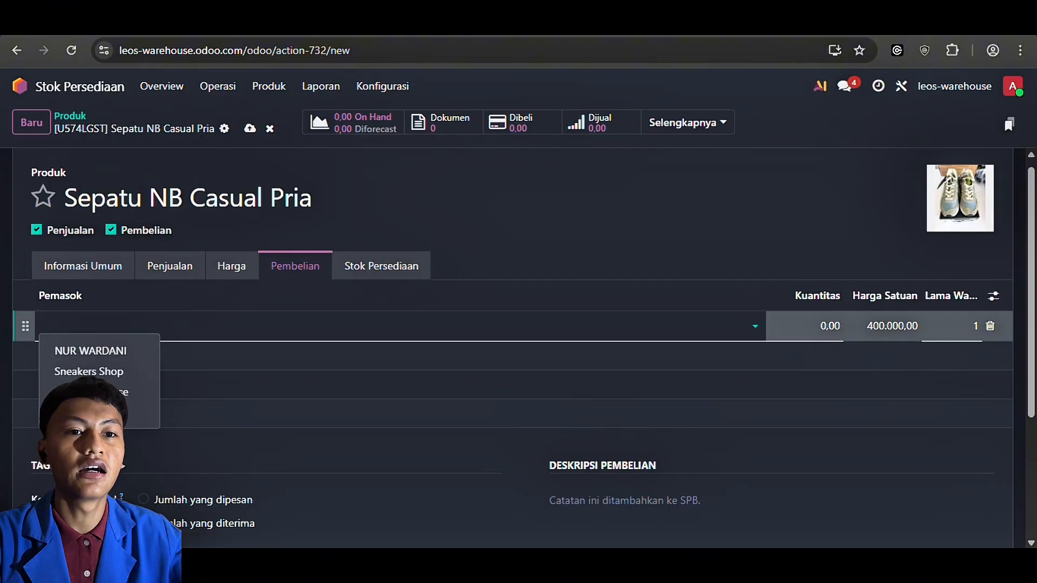
click(94, 412)
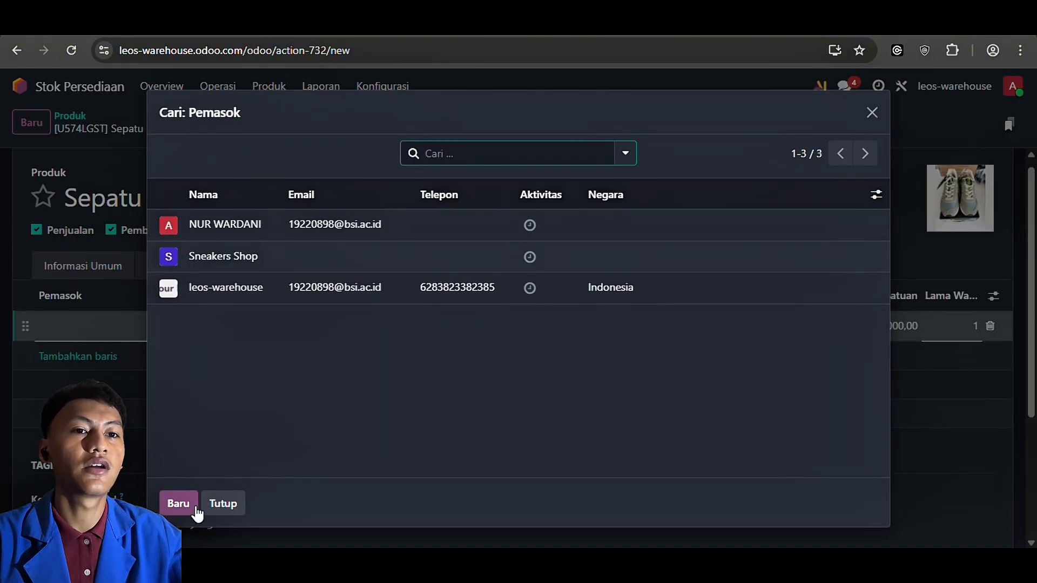
click(178, 504)
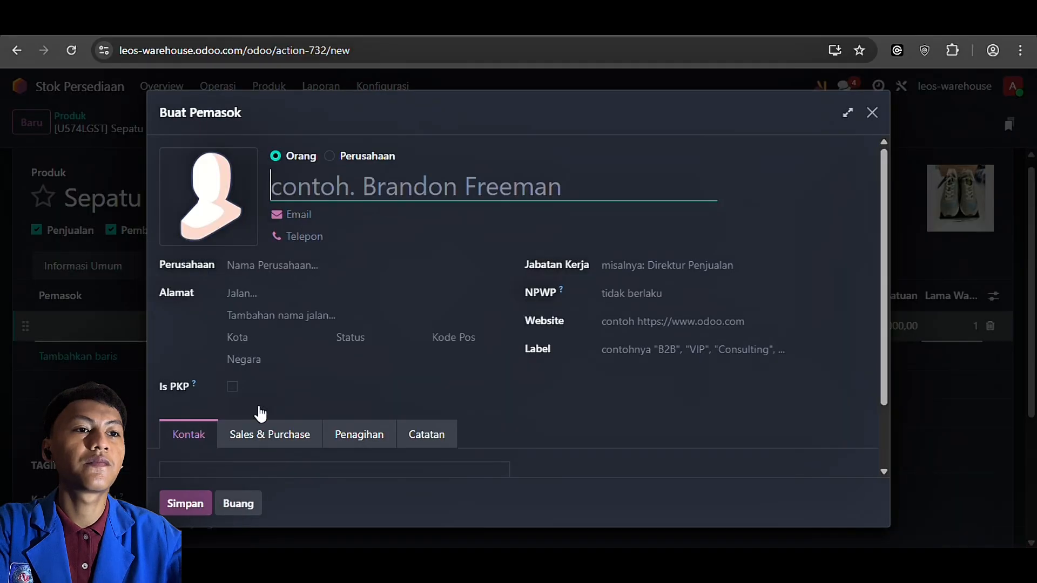
text(Online SHoi)
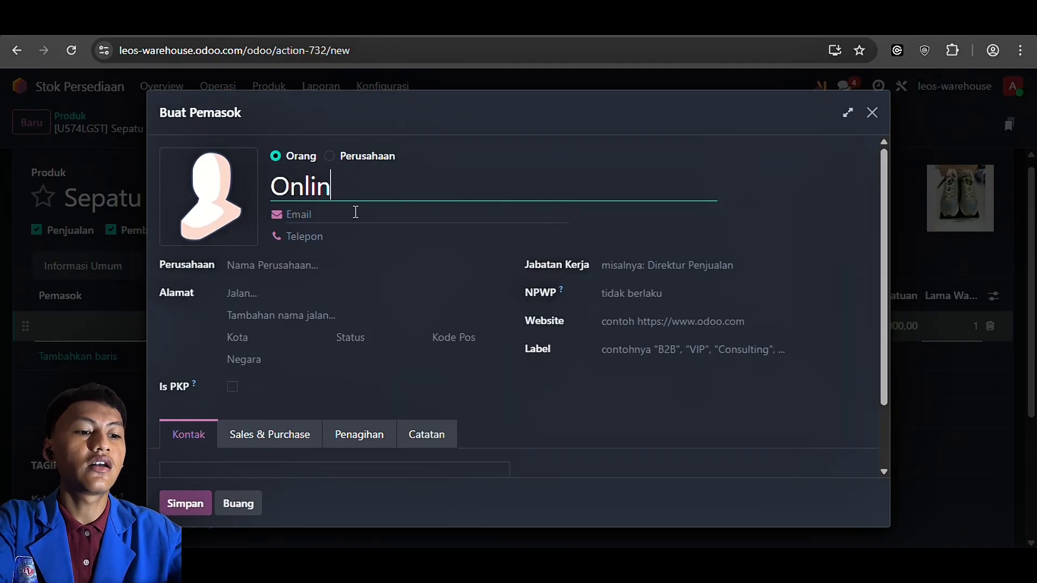
key(BackSpace)
key(BackSpace)
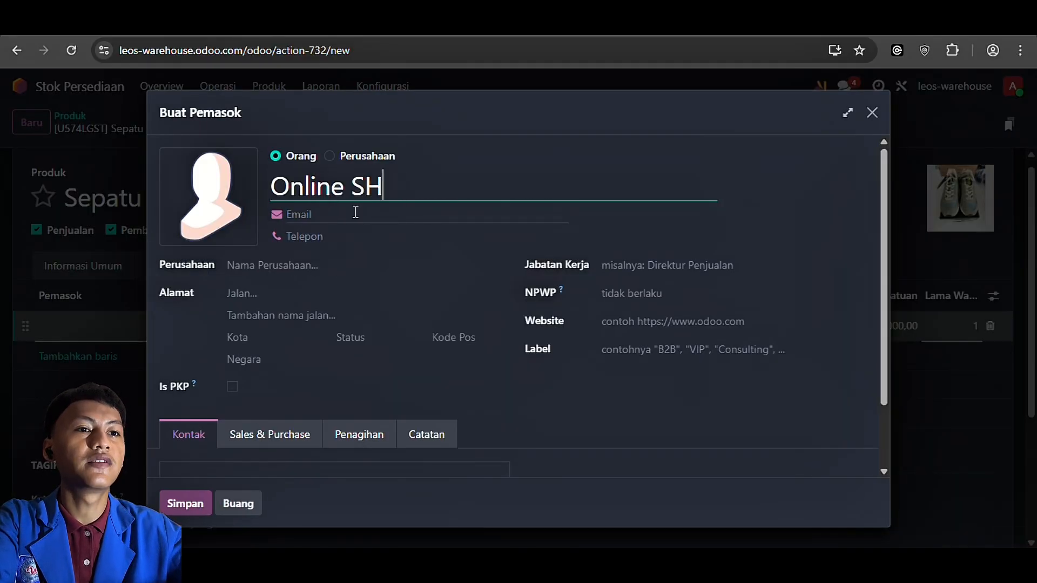
key(BackSpace)
key(BackSpace)
key(BackSpace)
key(BackSpace)
key(BackSpace)
key(BackSpace)
key(BackSpace)
key(BackSpace)
key(BackSpace)
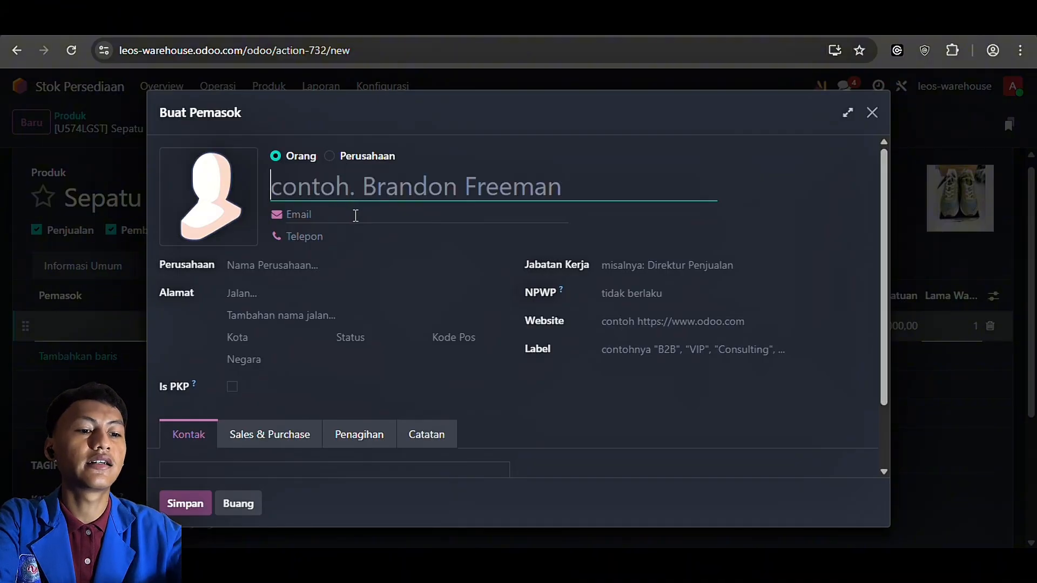
Name the new supplier "Sneakers Kece" and save it to the product's supplier line.
text(Snea)
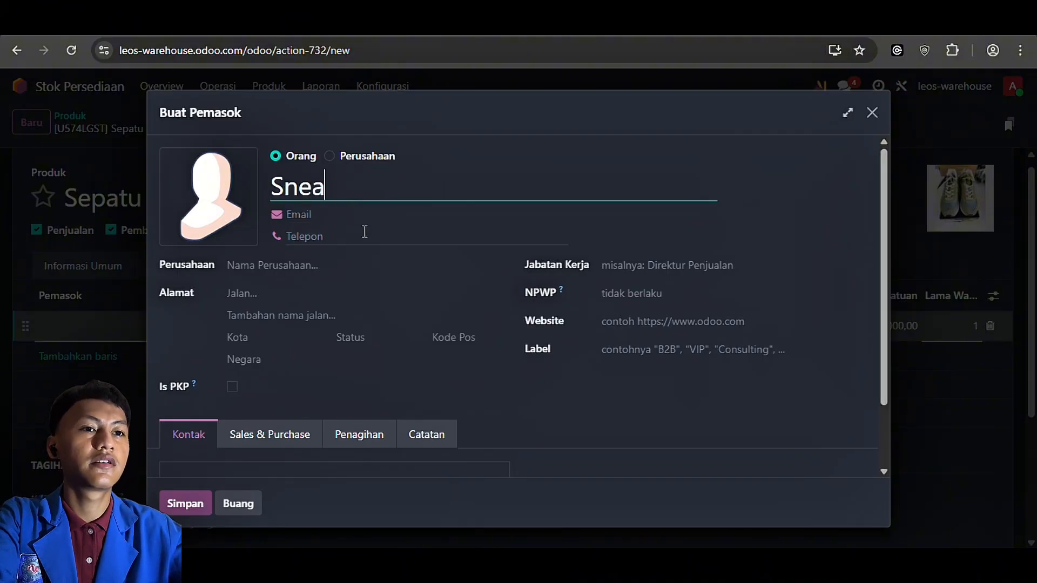
text(kers Ka)
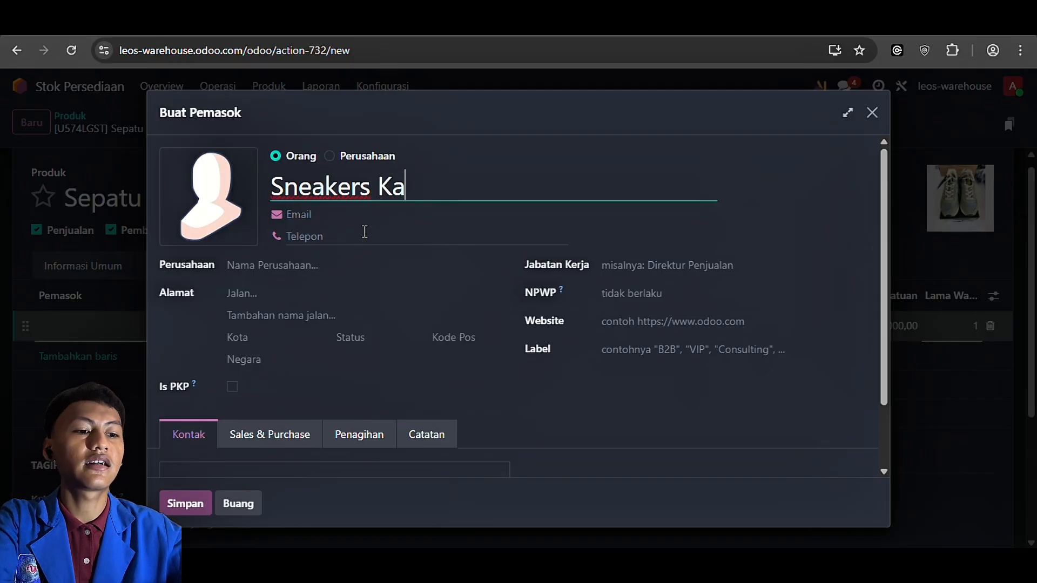
key(BackSpace)
text(ece)
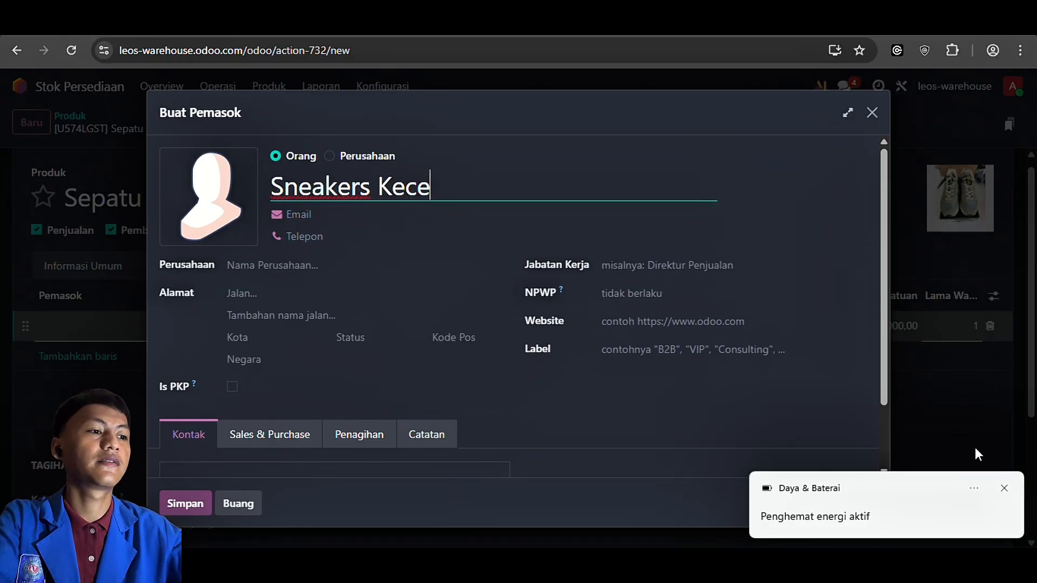
click(1004, 489)
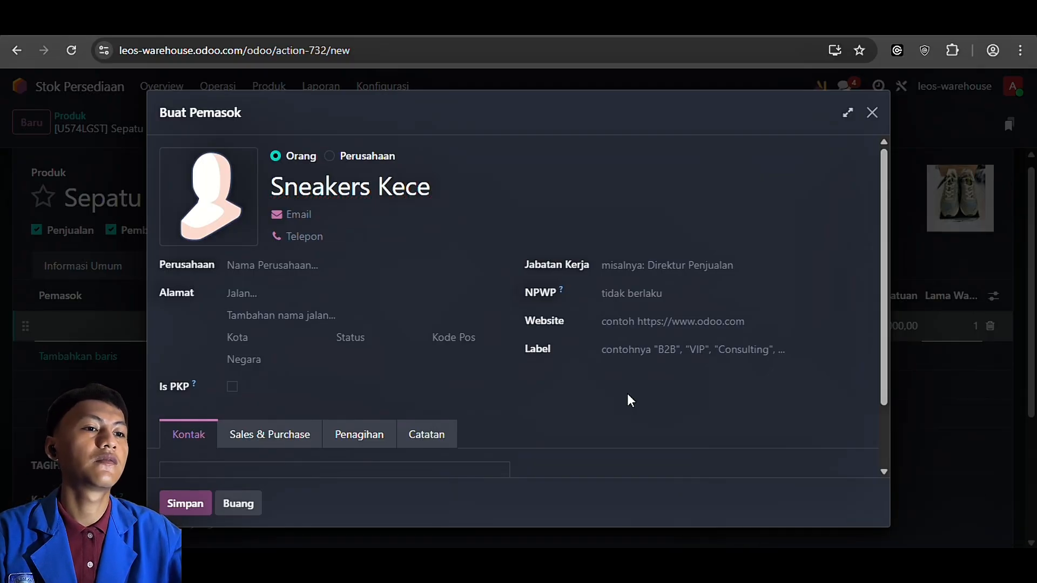
click(183, 513)
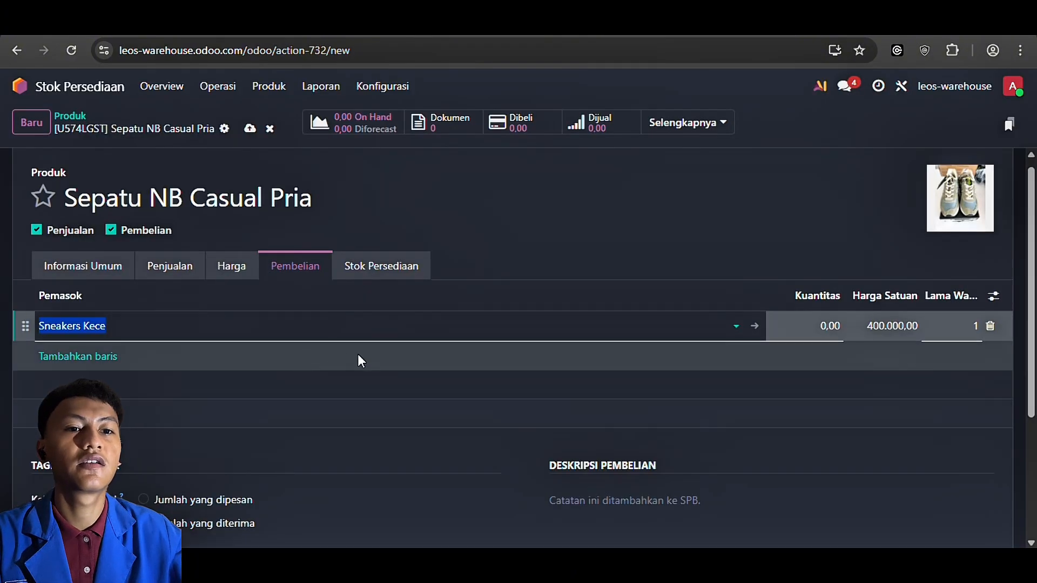
Set the quantity (Kuantitas) on the Sneakers Kece supplier line to 1.
click(830, 327)
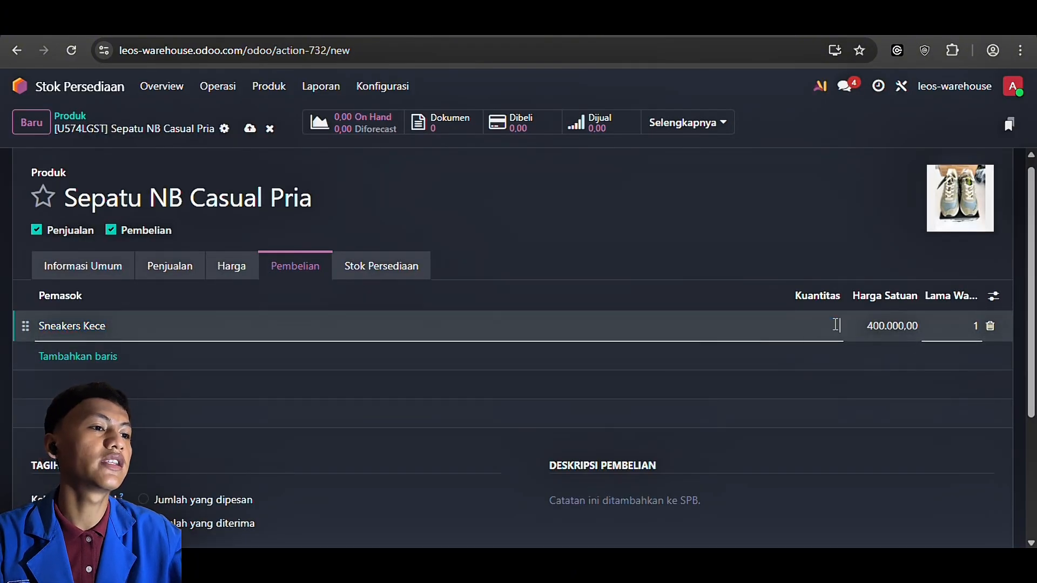
text(1)
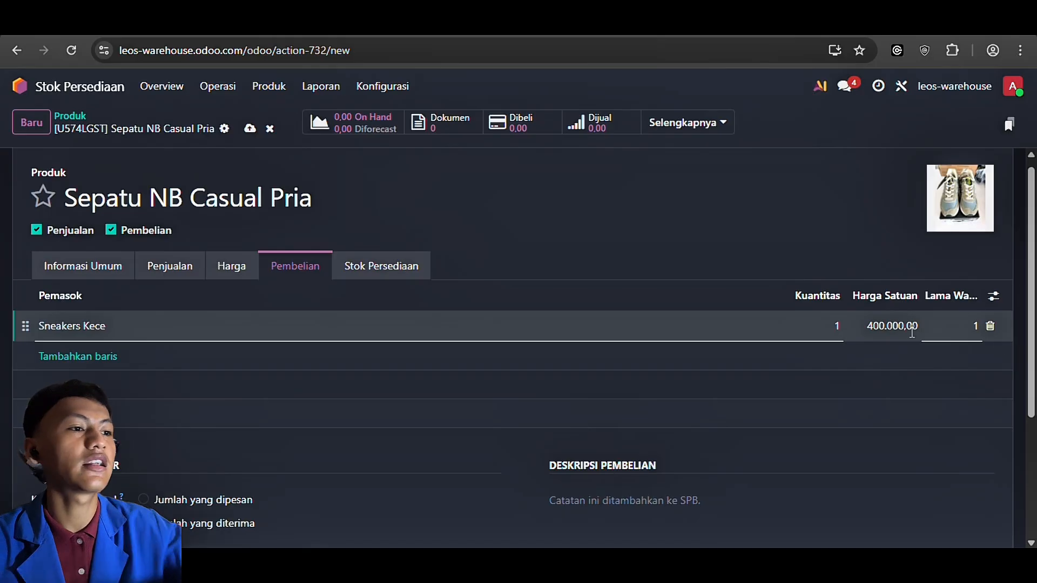
scroll(402, 370, down, 3)
scroll(402, 370, up, 2)
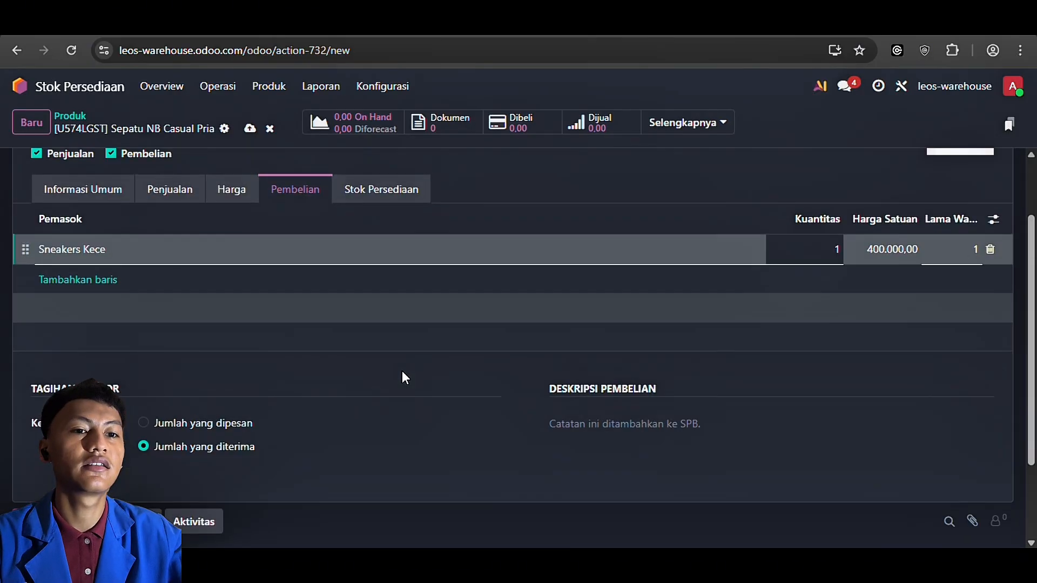
Set the product's weight (Berat) to 1 kg in its logistics details.
click(401, 187)
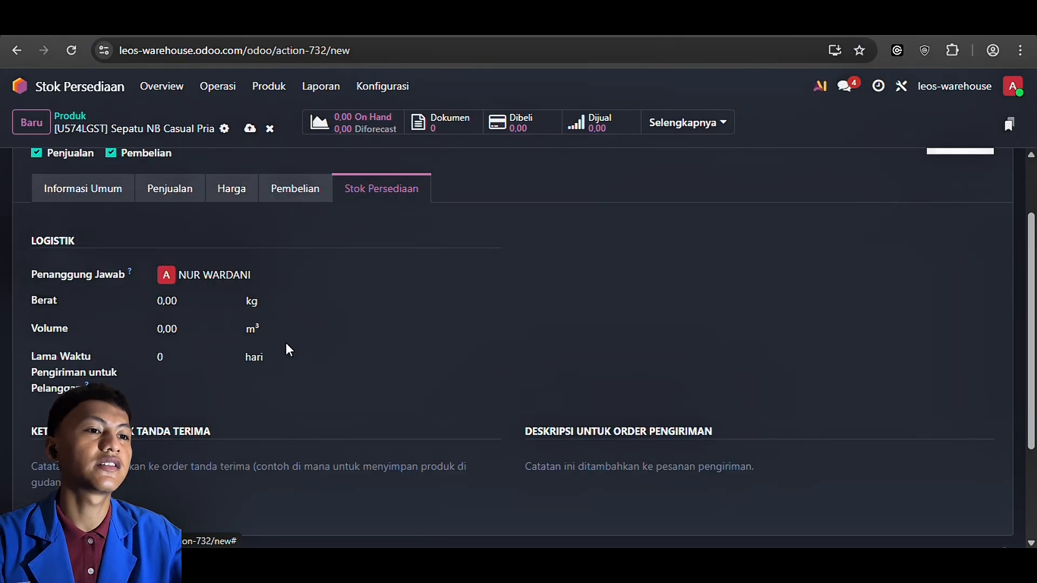
click(168, 298)
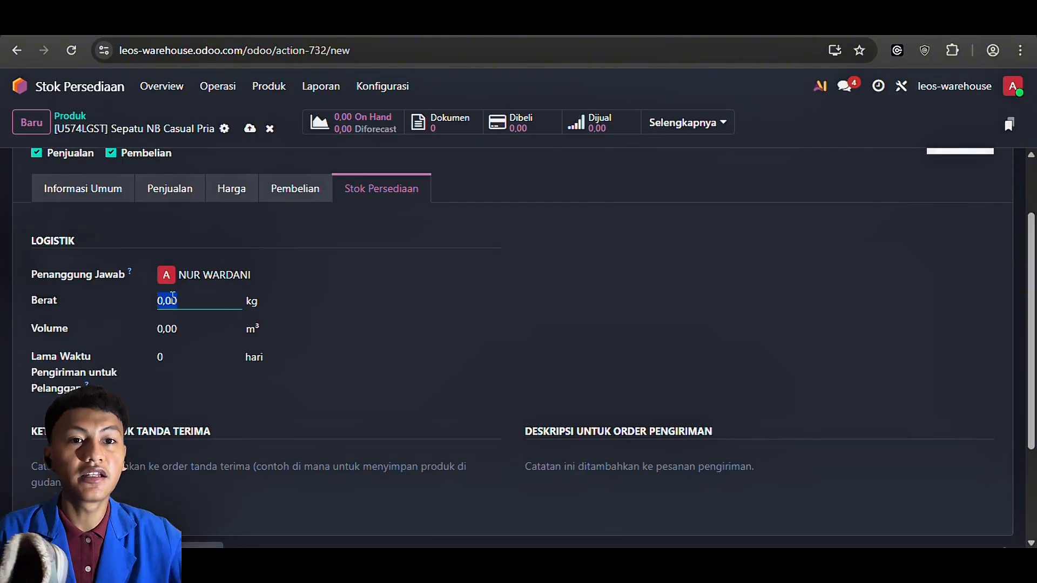
click(180, 357)
click(223, 306)
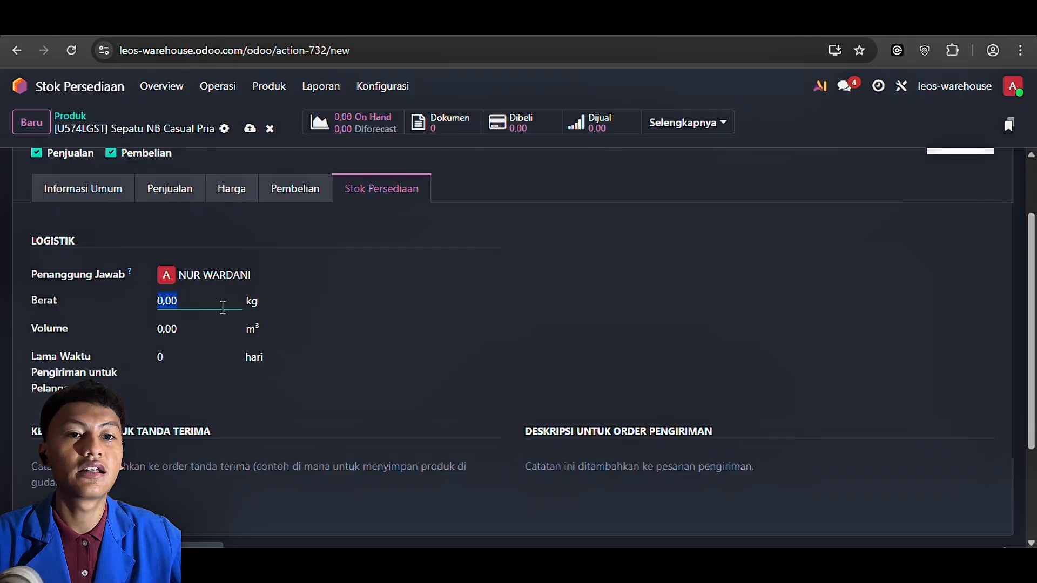
key(BackSpace)
text(1)
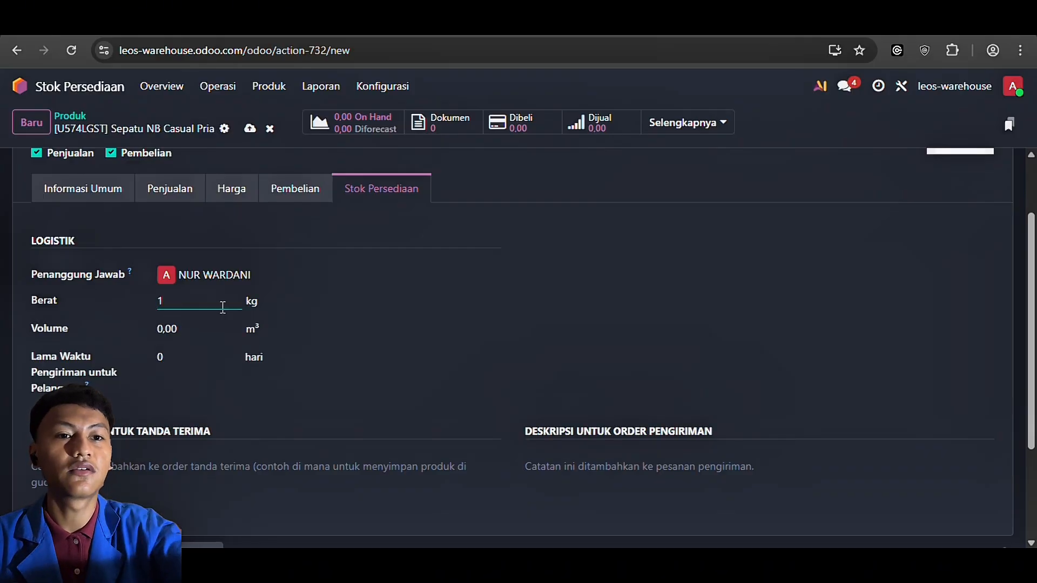
click(208, 334)
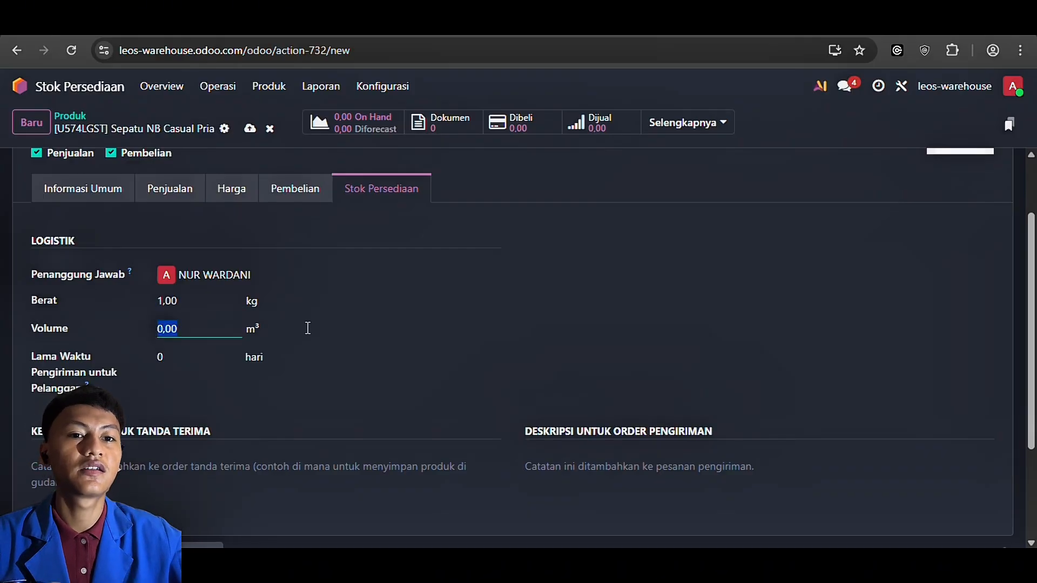
scroll(382, 324, down, 2)
click(156, 319)
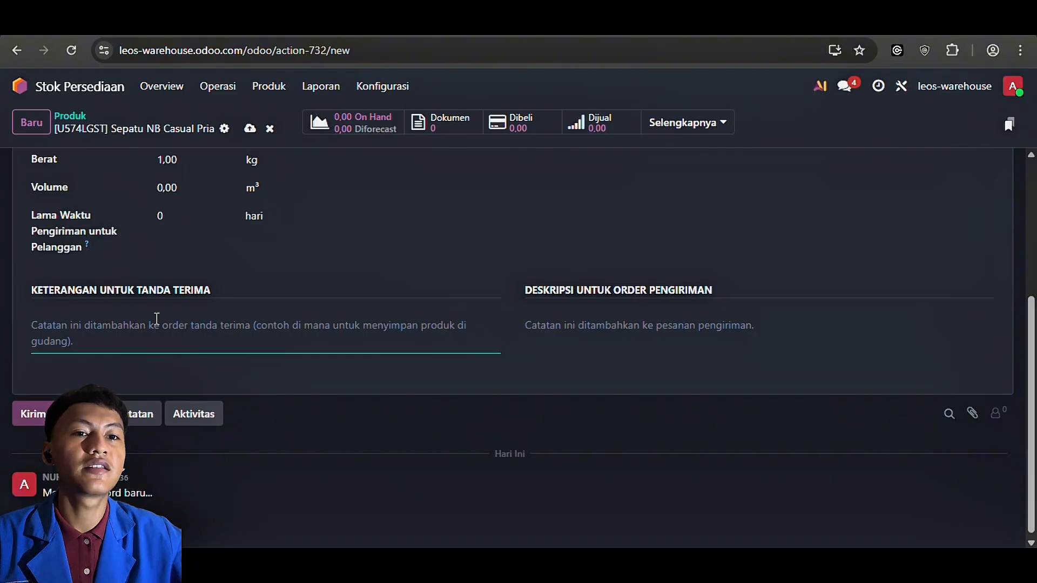
click(599, 328)
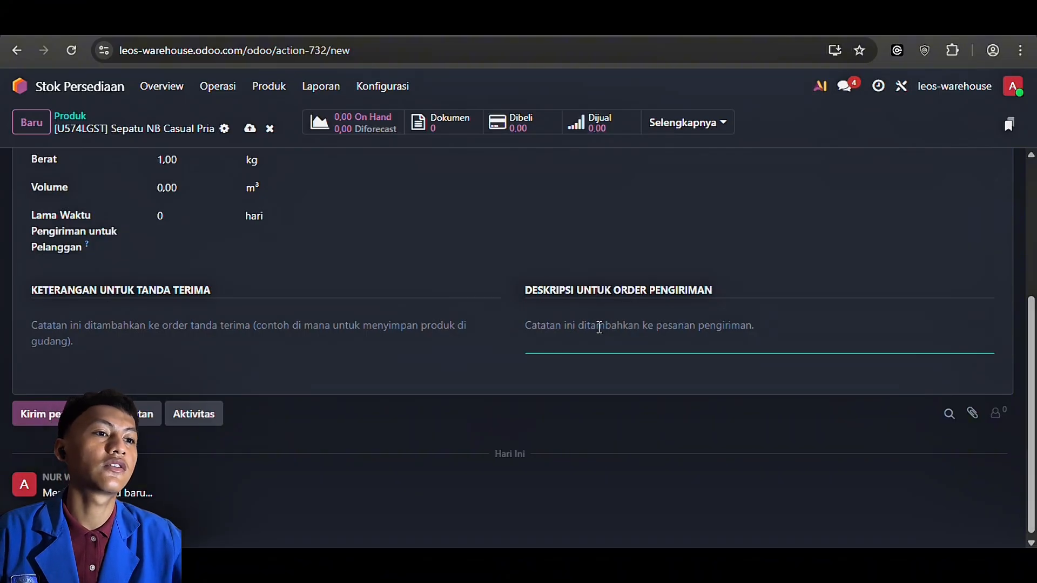
scroll(599, 327, up, 4)
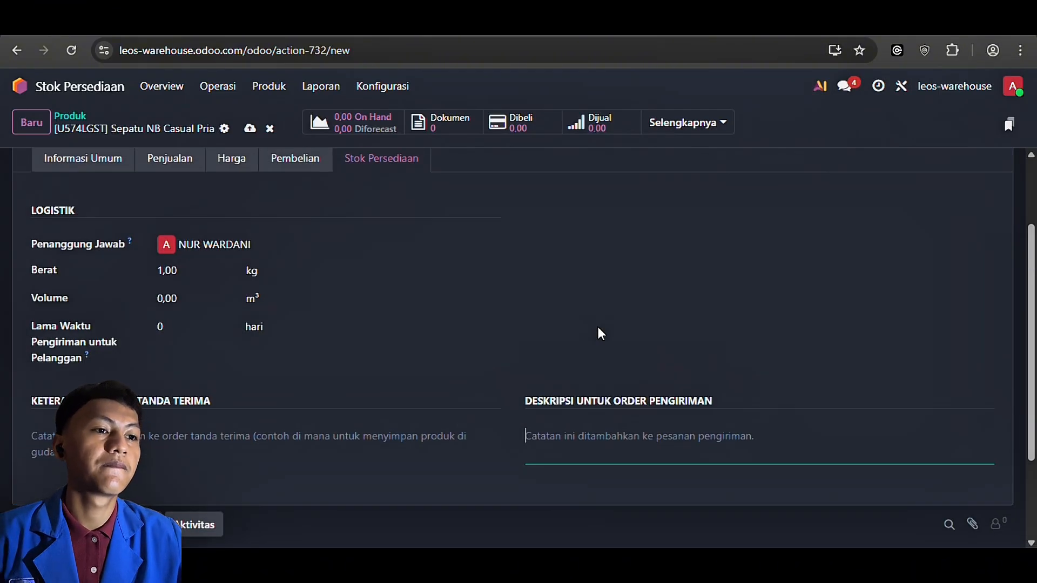
scroll(598, 326, down, 4)
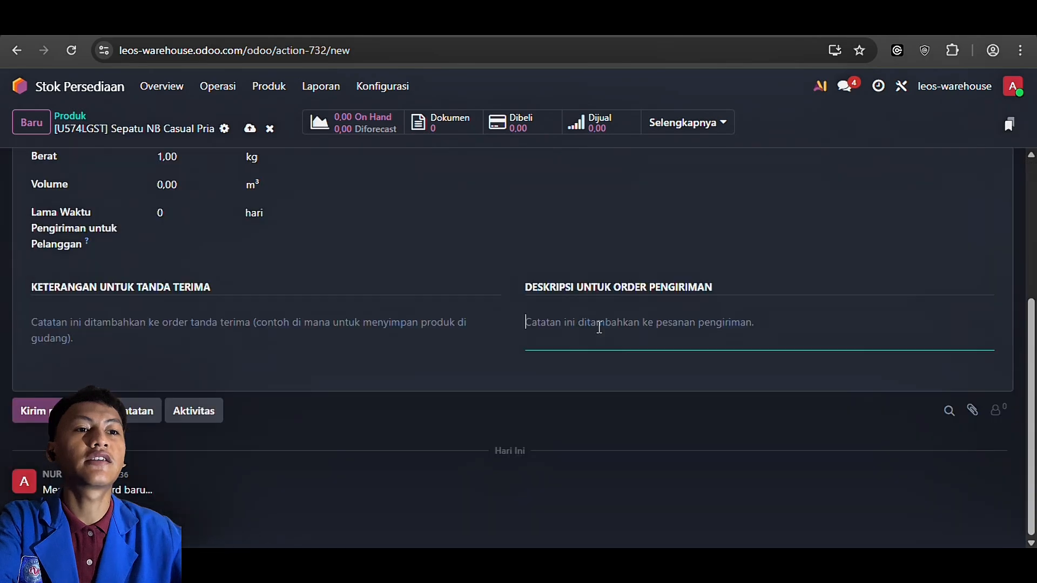
click(268, 342)
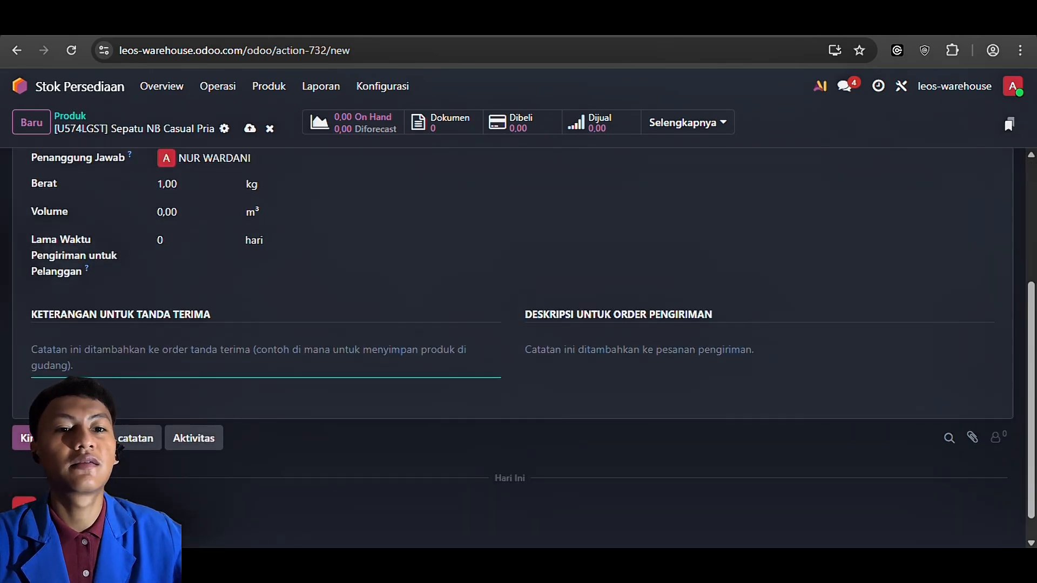
Save the new product record and return to the product list.
click(486, 399)
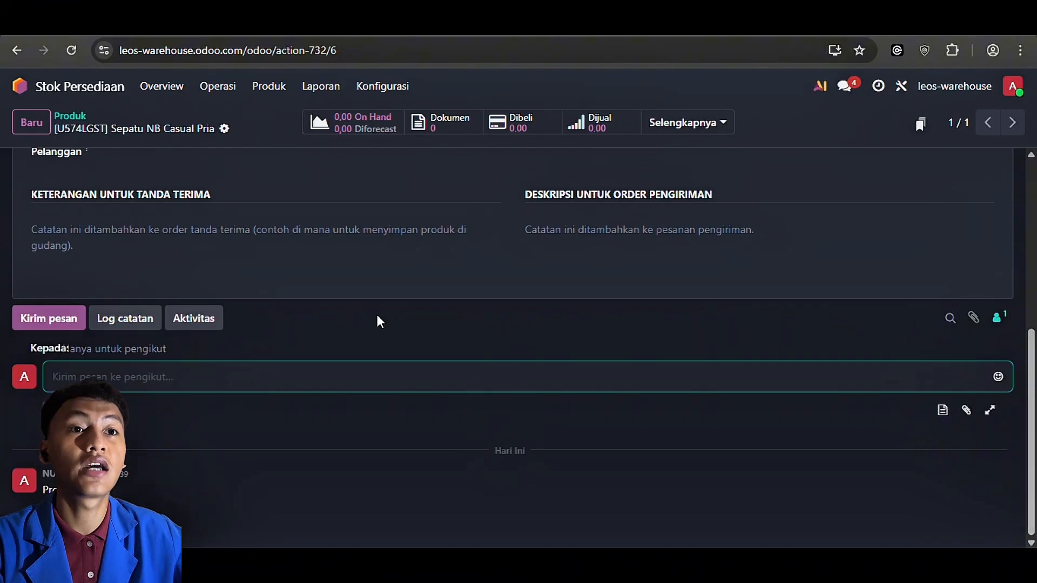
click(275, 101)
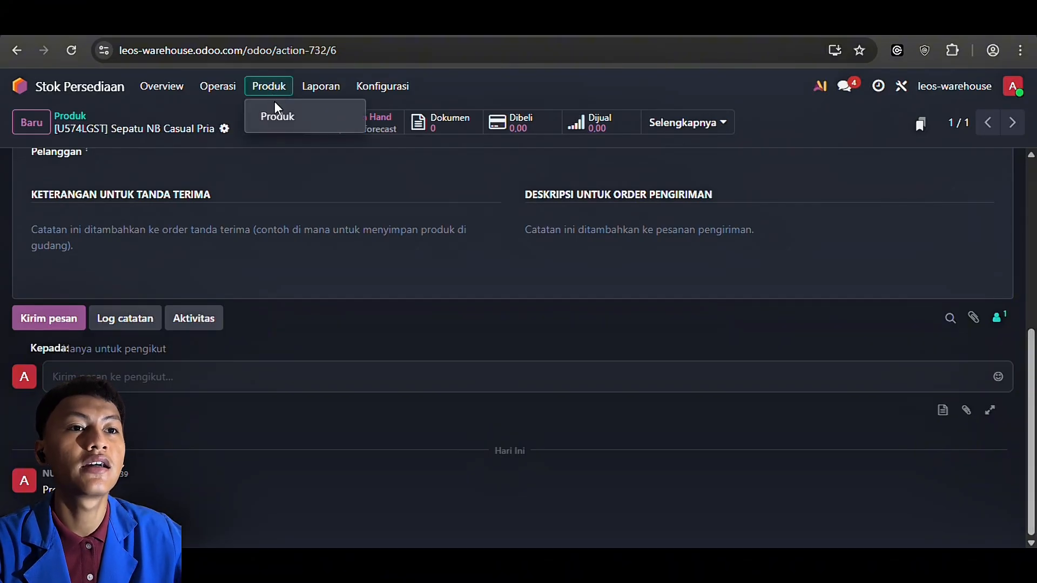
click(277, 113)
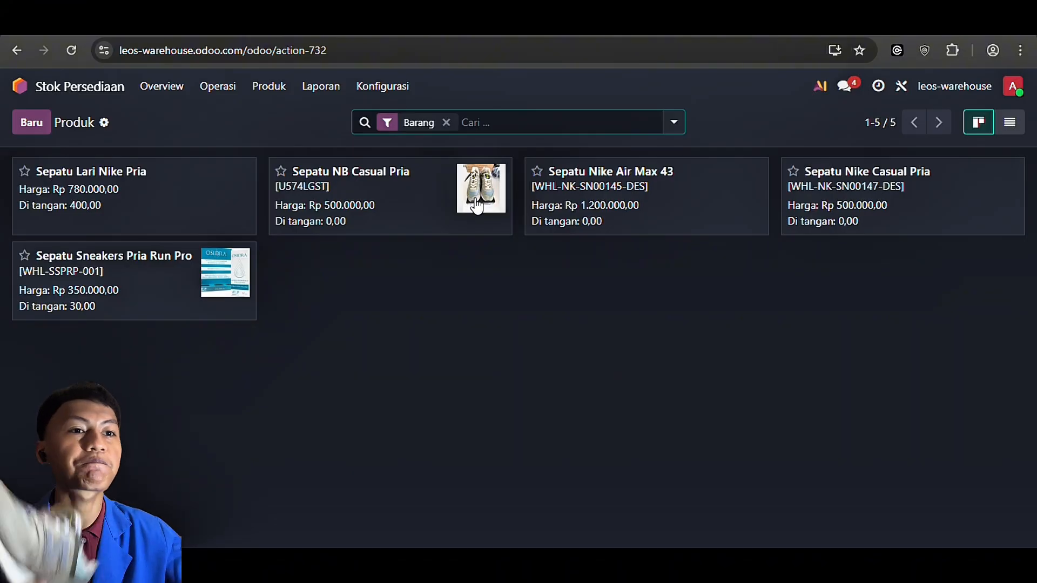
Create a new receipt transfer (Penerimaan) with Sneakers Kece as the supplier it is received from.
click(218, 91)
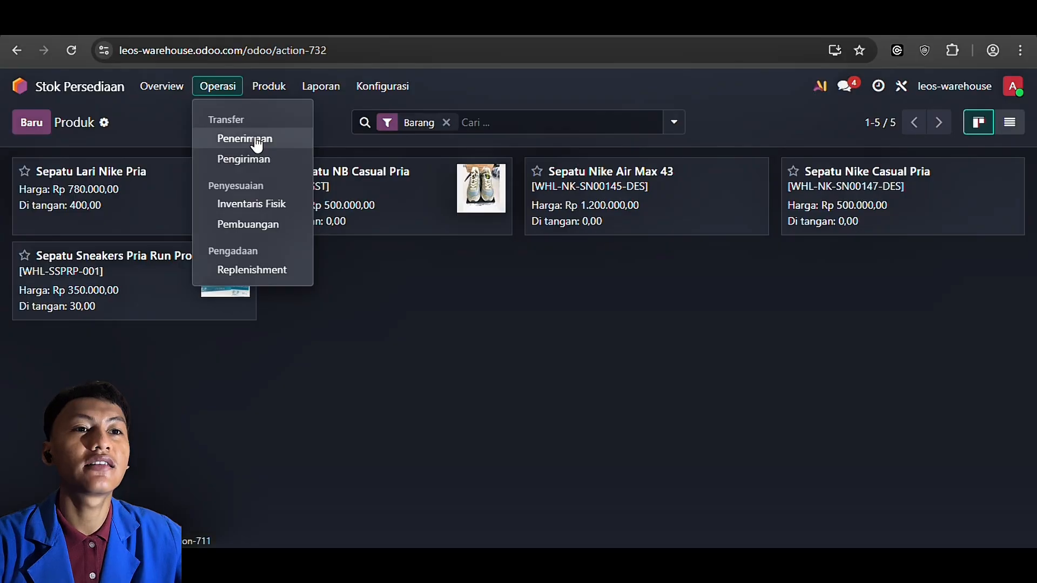
click(258, 141)
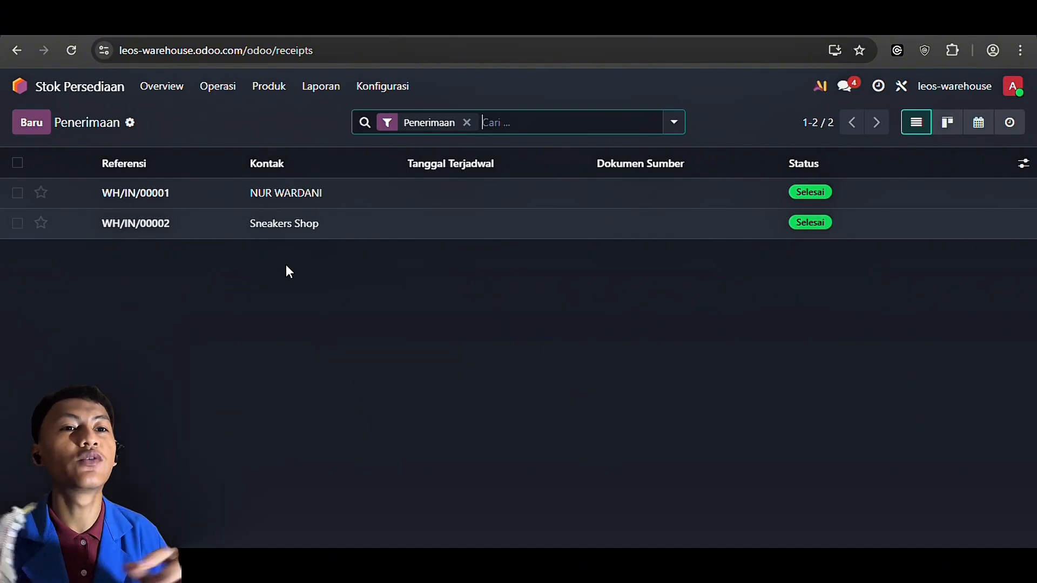
click(28, 124)
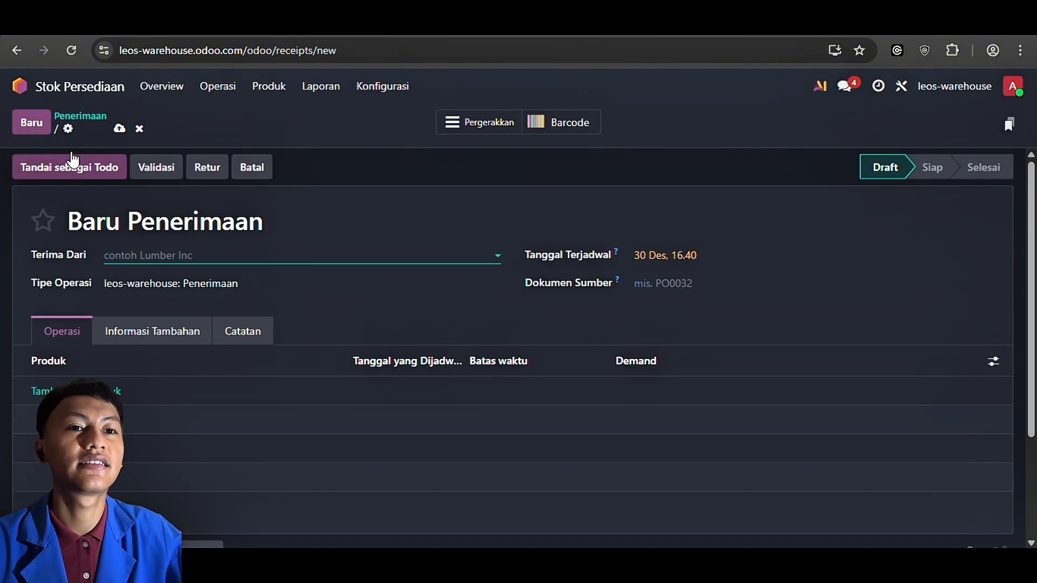
click(498, 256)
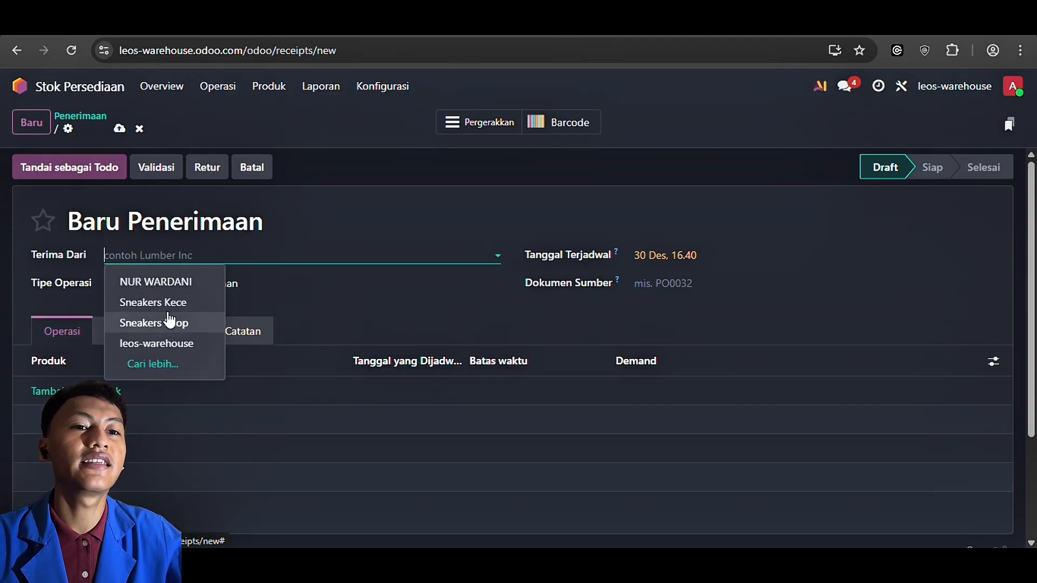
click(171, 312)
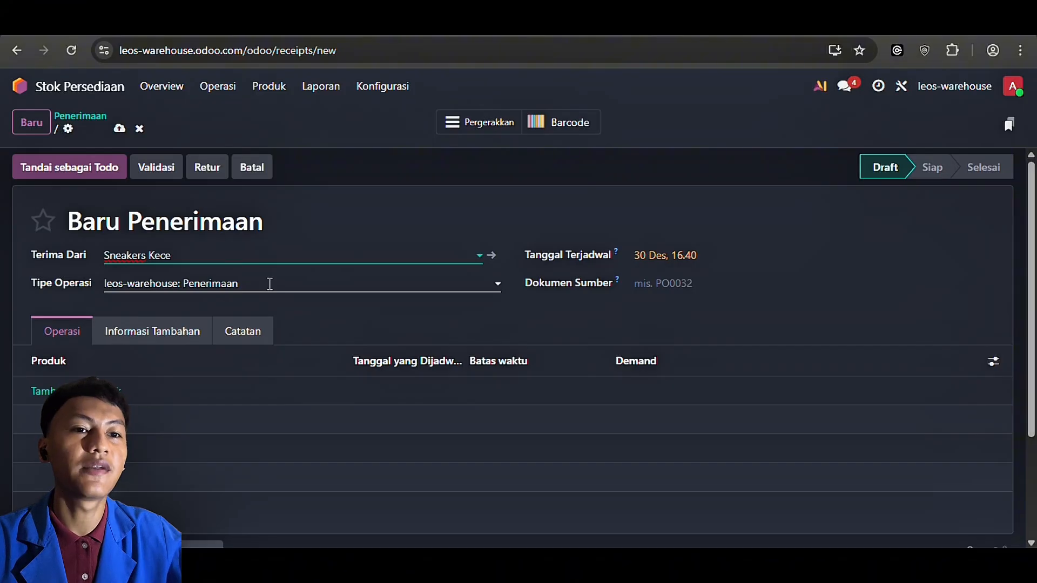
Add the product Sepatu NB Casual Pria to the receipt with a demand of 100.
scroll(270, 283, down, 1)
click(107, 373)
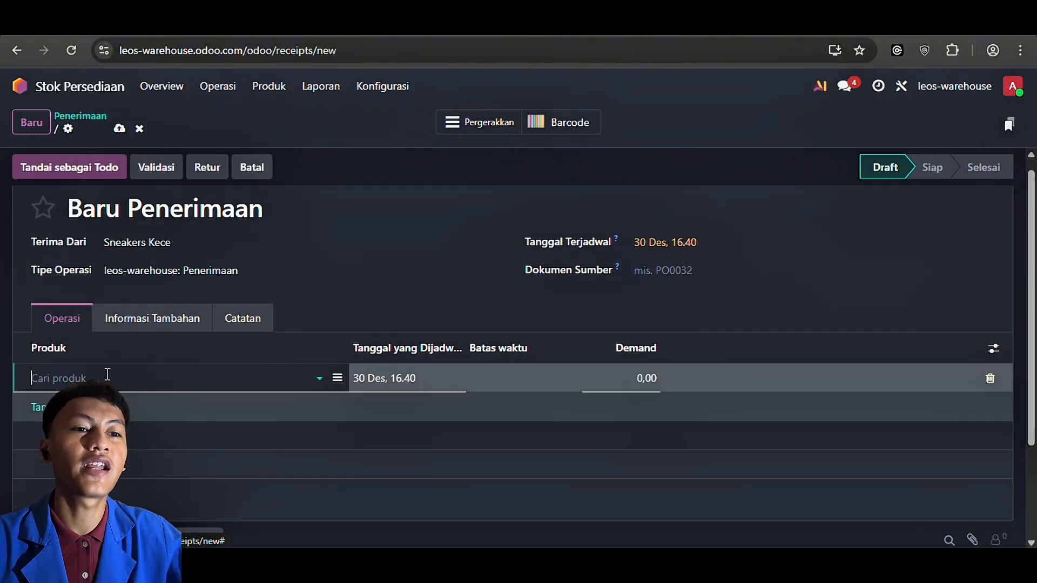
click(319, 378)
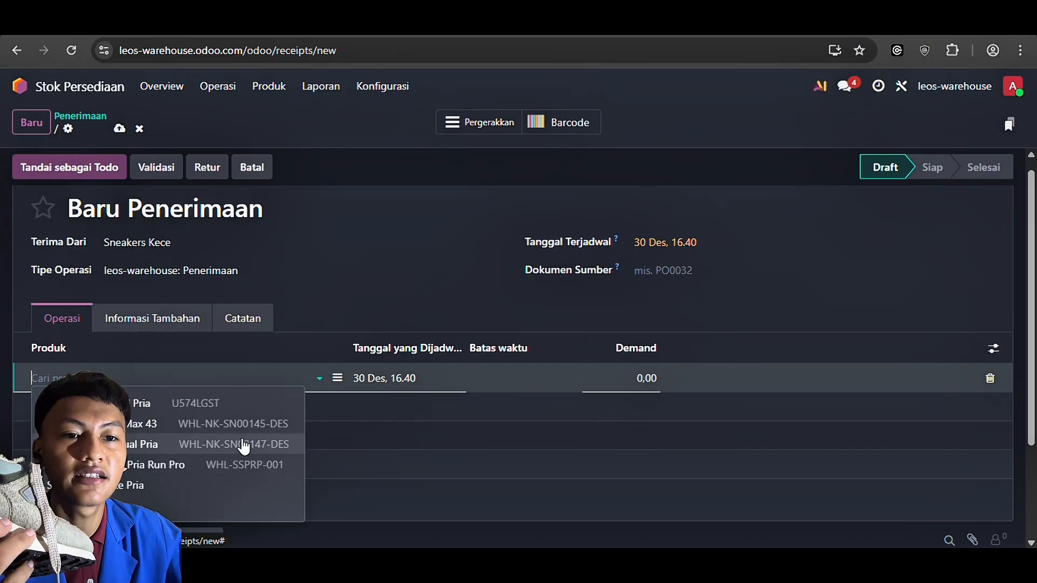
click(241, 418)
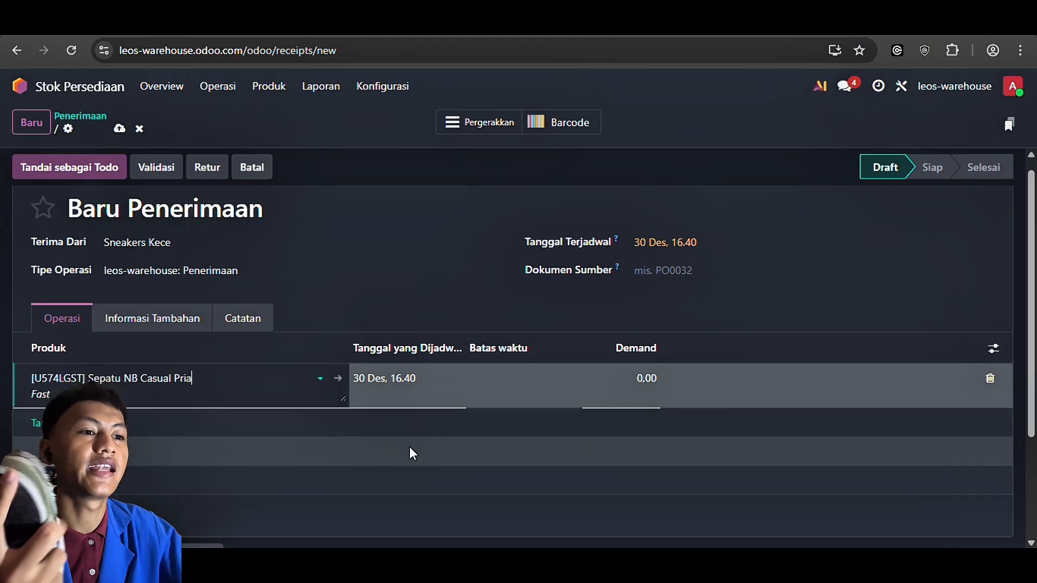
click(643, 378)
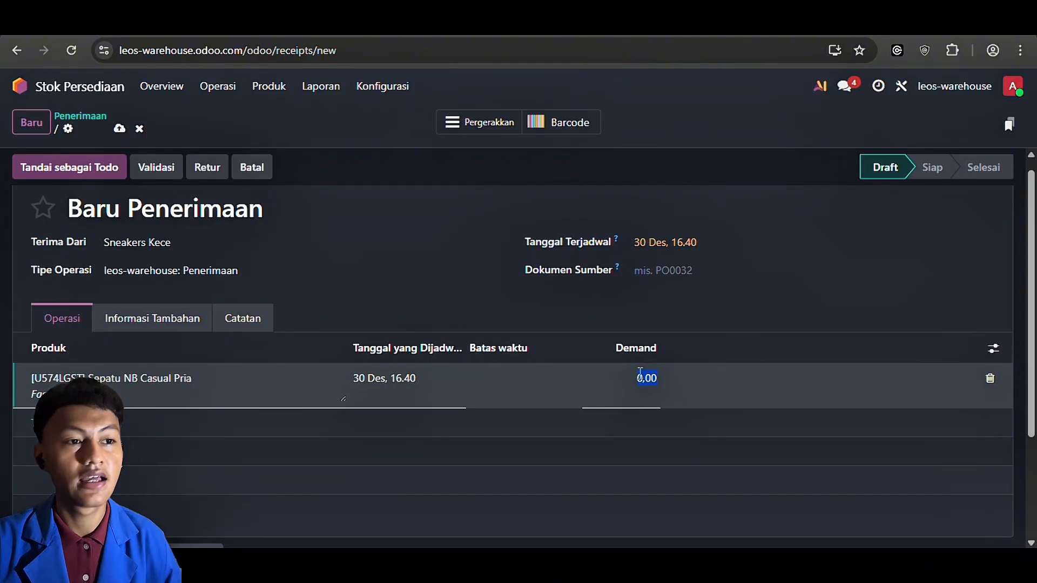
text(100)
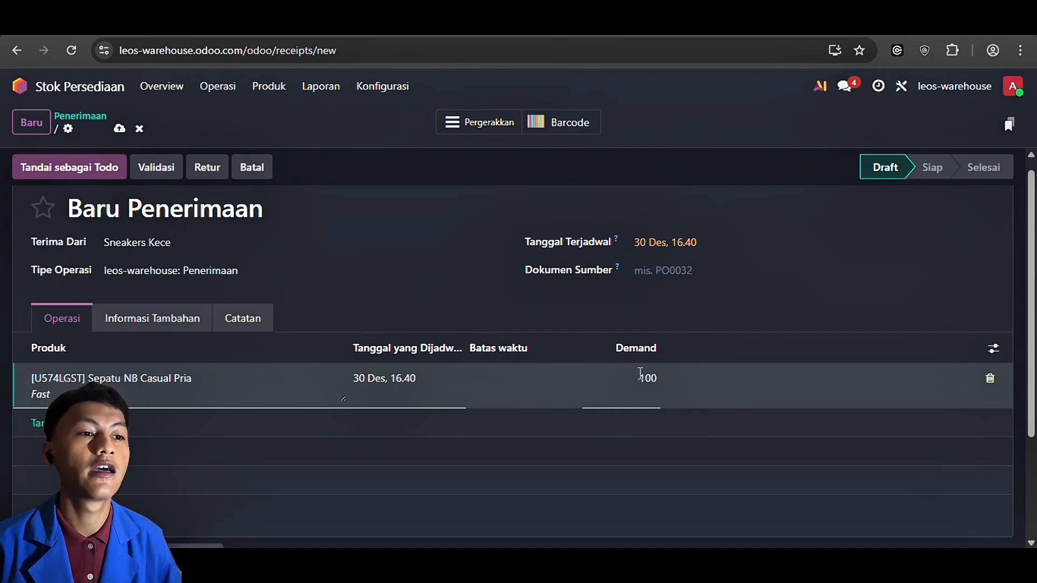
click(709, 426)
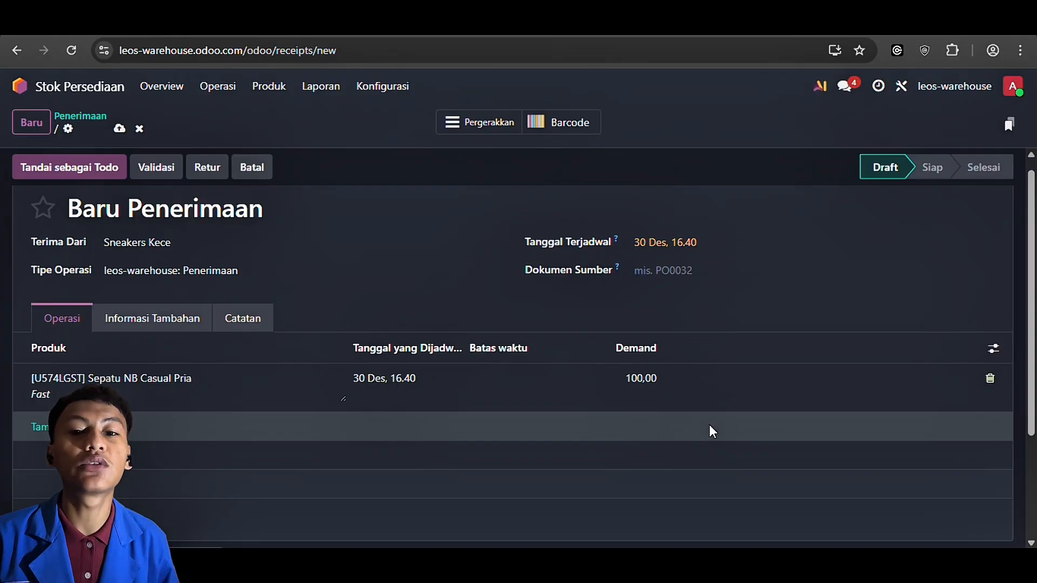
Enter the delivery order number as the receipt's source document (Dokumen Sumber).
scroll(710, 427, down, 1)
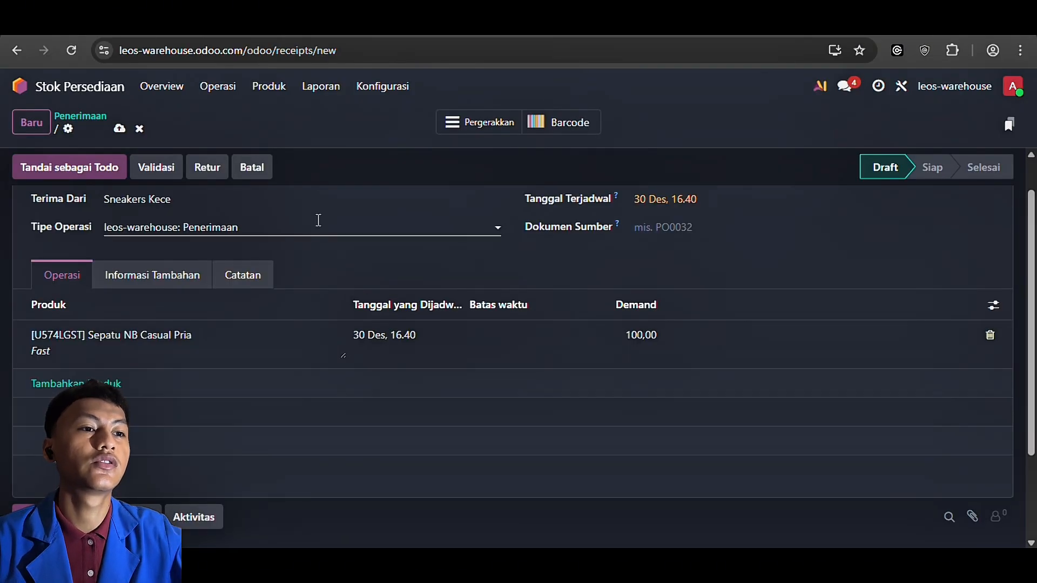
scroll(378, 230, up, 1)
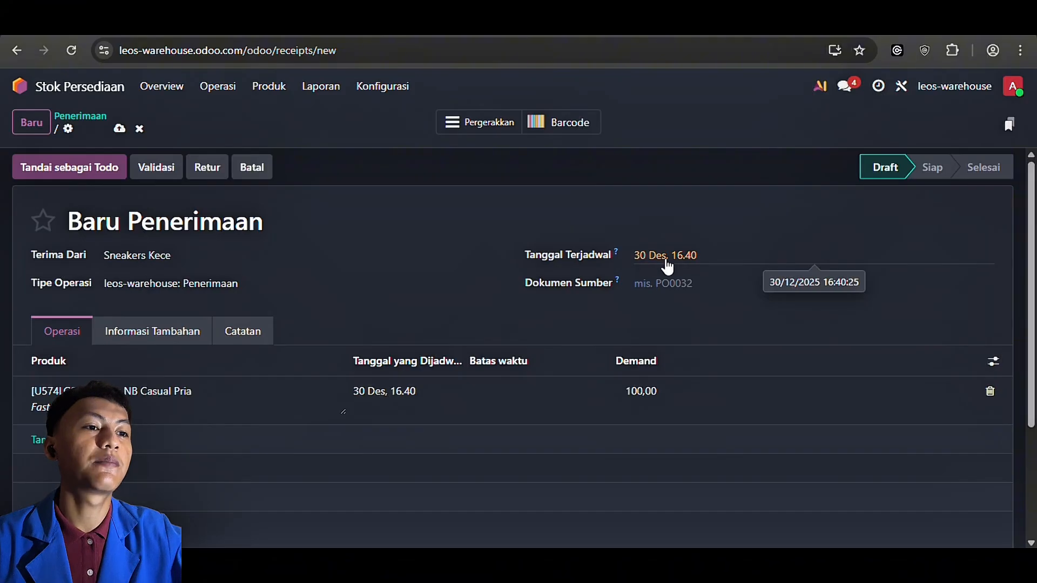
click(697, 276)
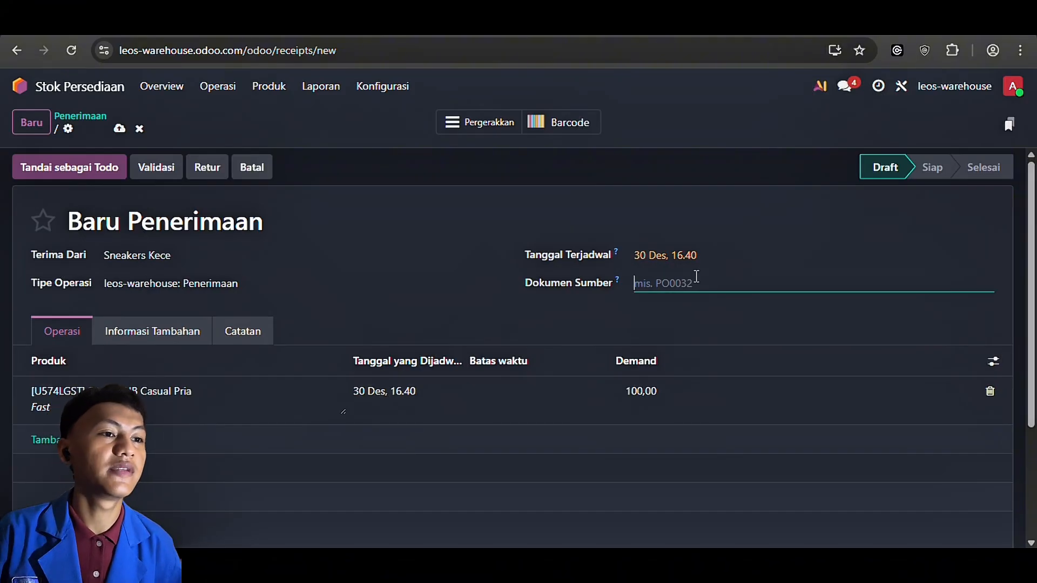
text(D)
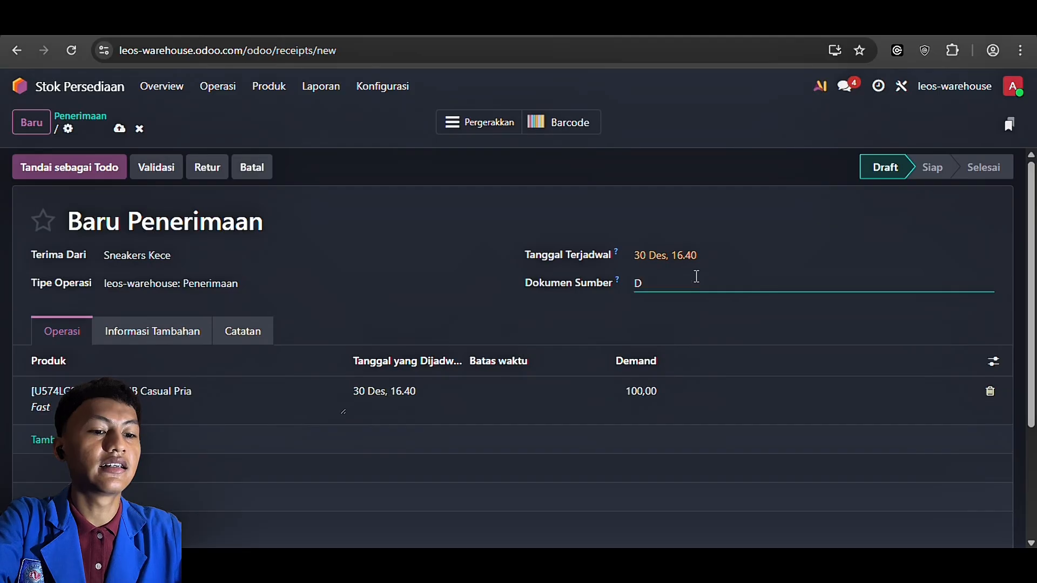
text(O)
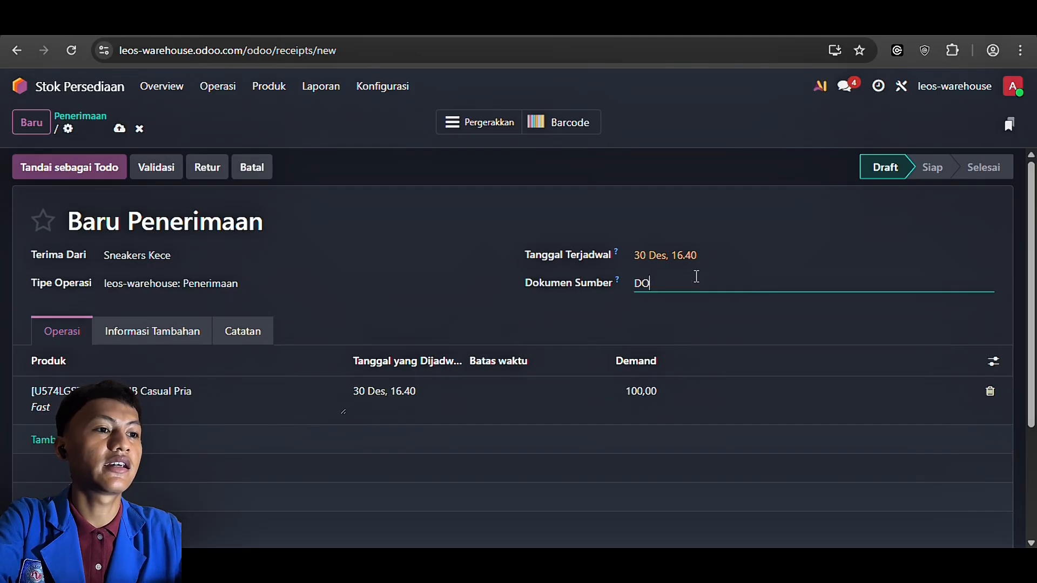
text(0001)
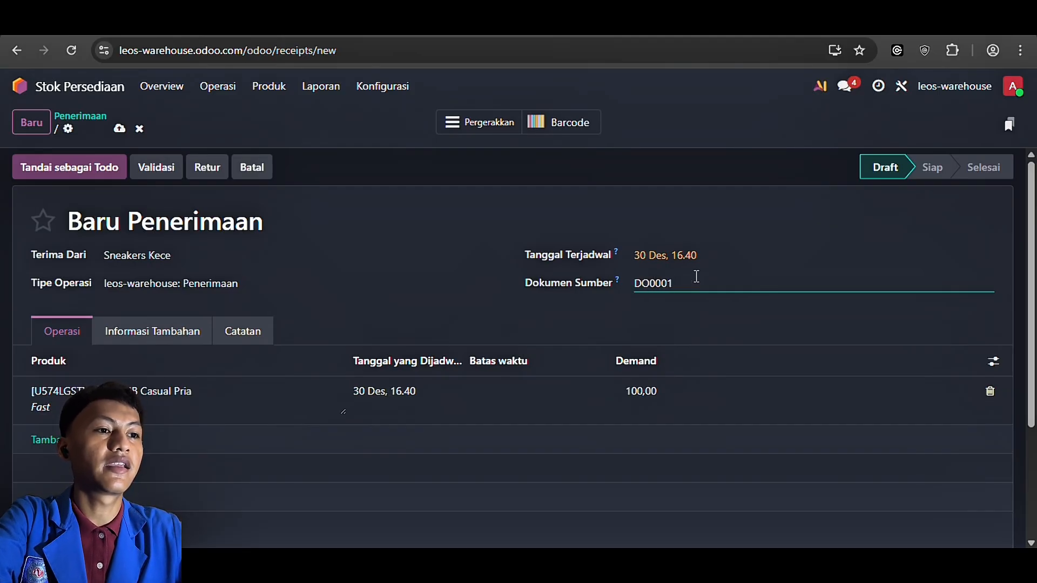
scroll(705, 264, down, 1)
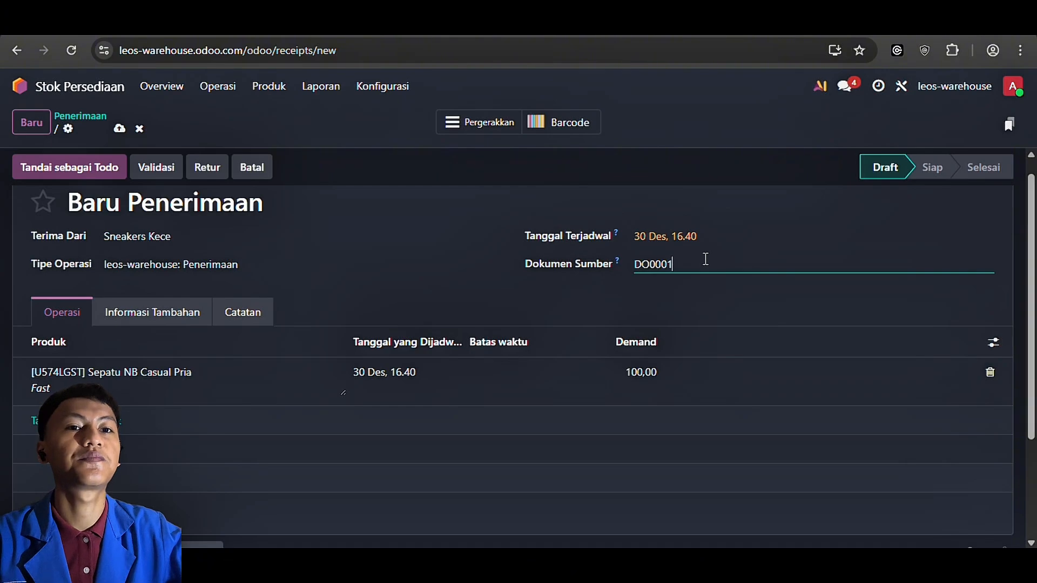
scroll(705, 259, up, 1)
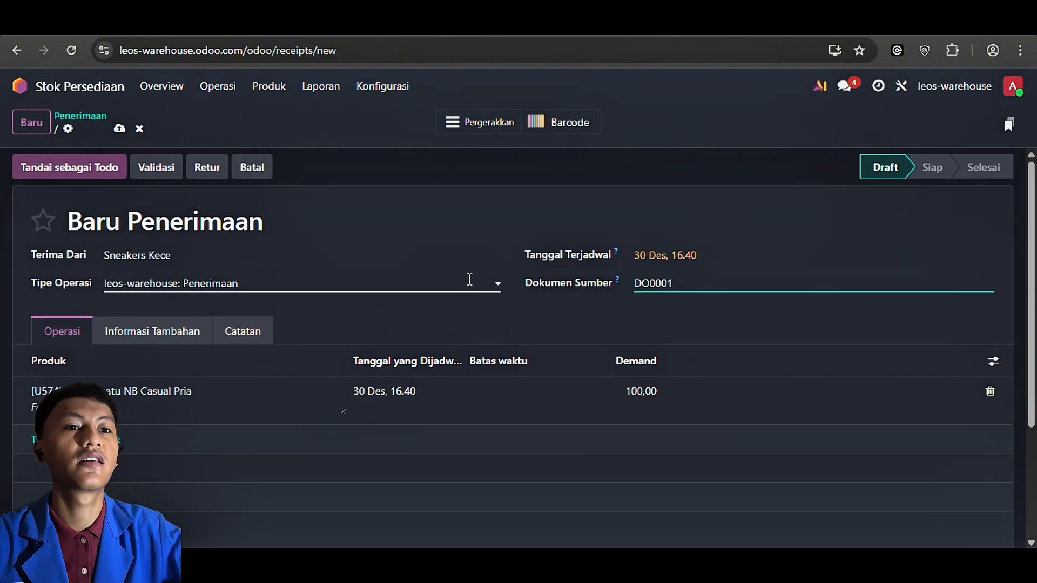
Validate the receipt from Sneakers Kece and open the product list to check the stock on hand.
click(169, 169)
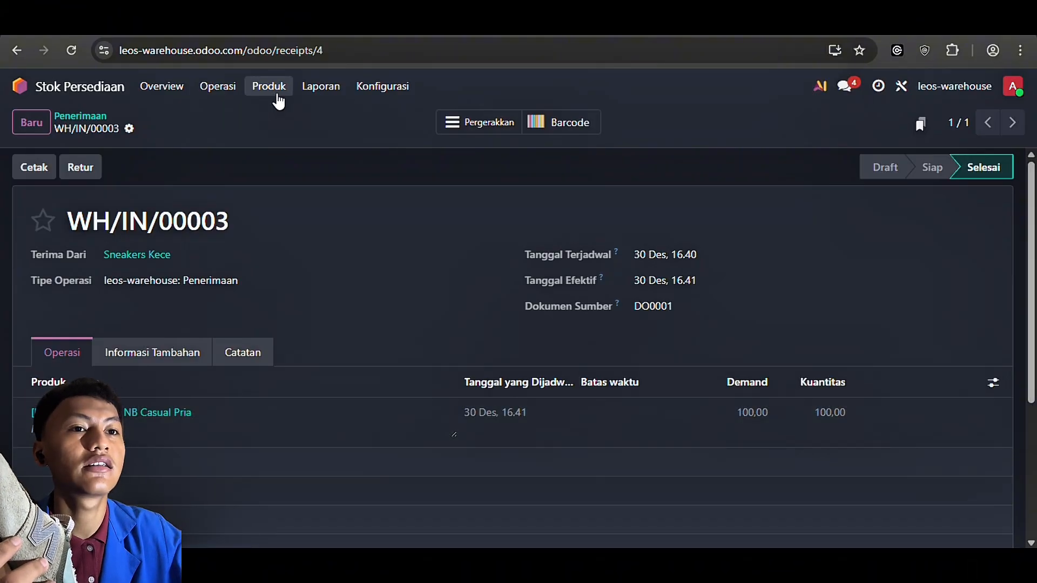
click(278, 101)
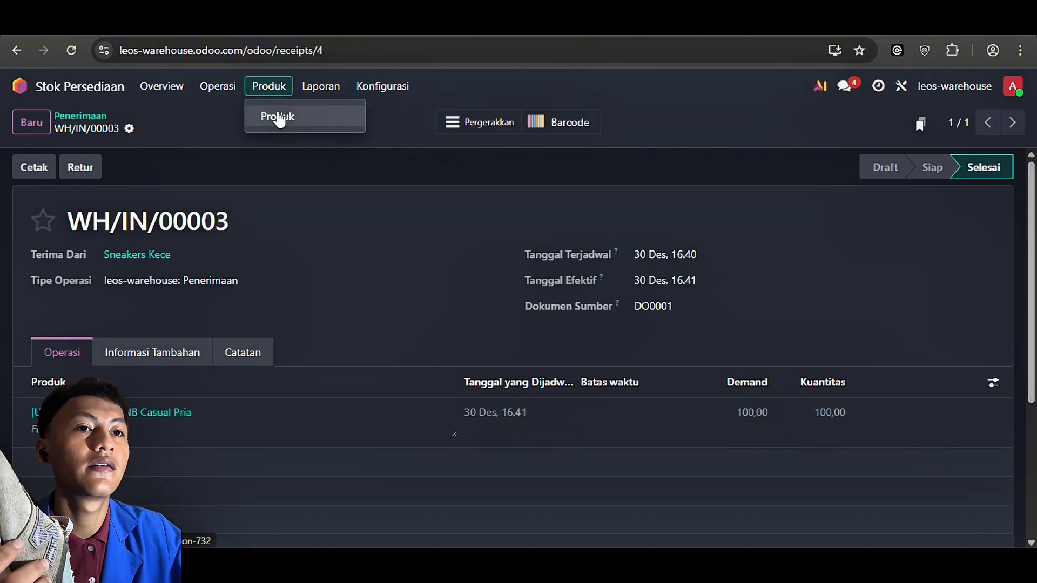
click(277, 114)
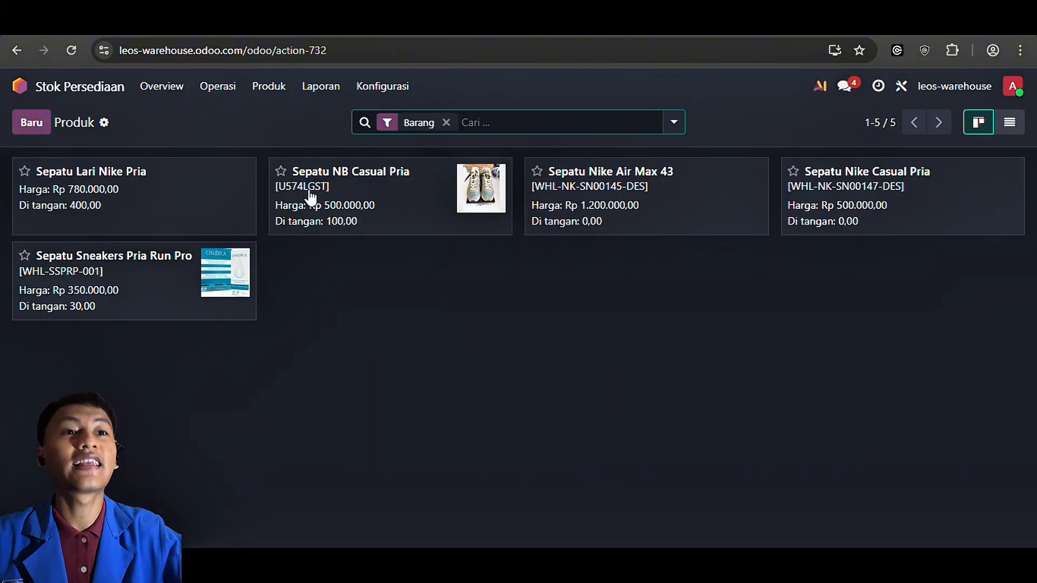
Create a new delivery transfer (Pengiriman) with the new contact Reseller Casual as the destination address (Alamat Tujuan).
click(233, 91)
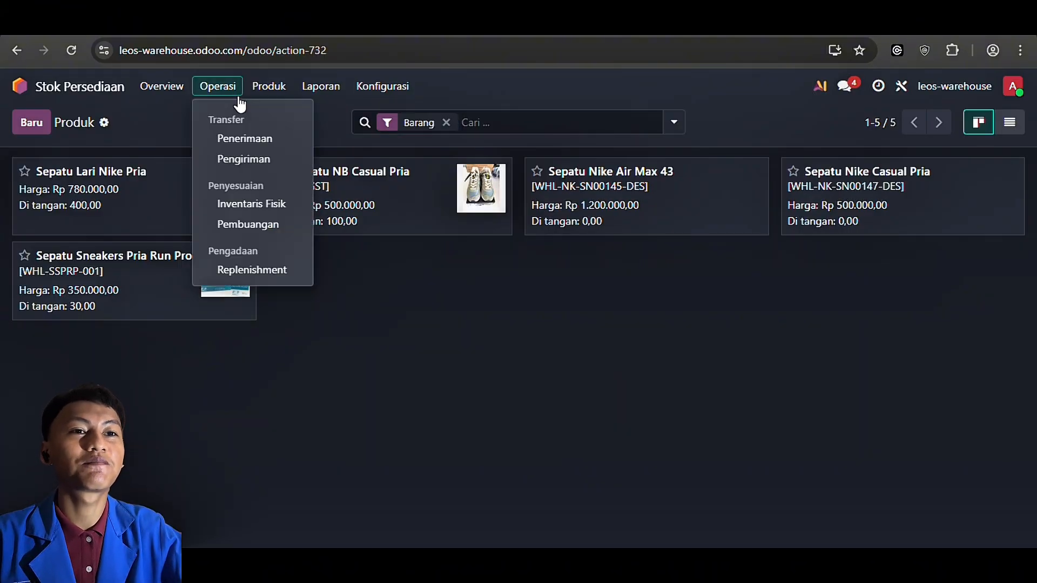
click(255, 160)
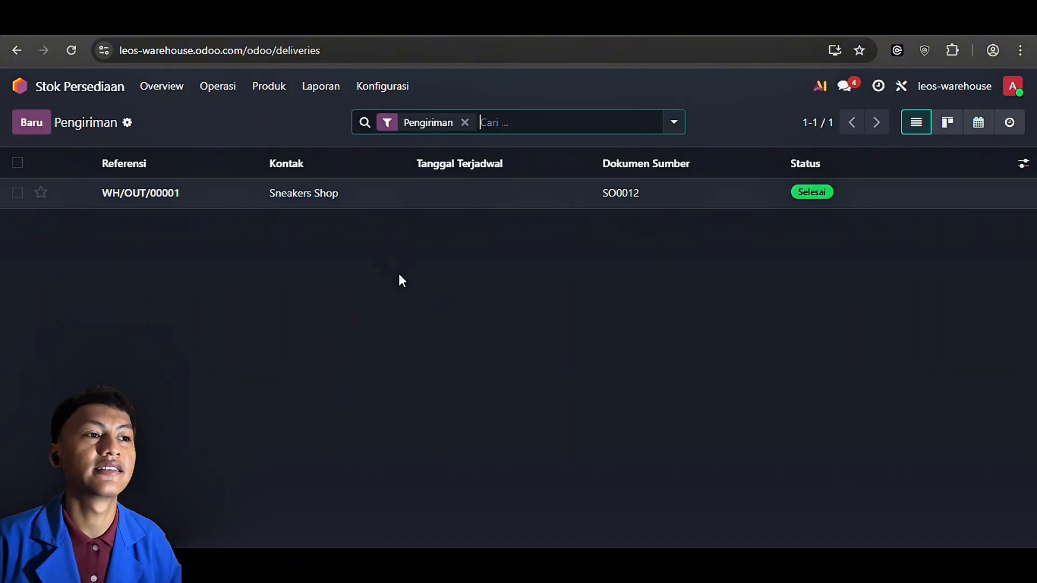
click(47, 124)
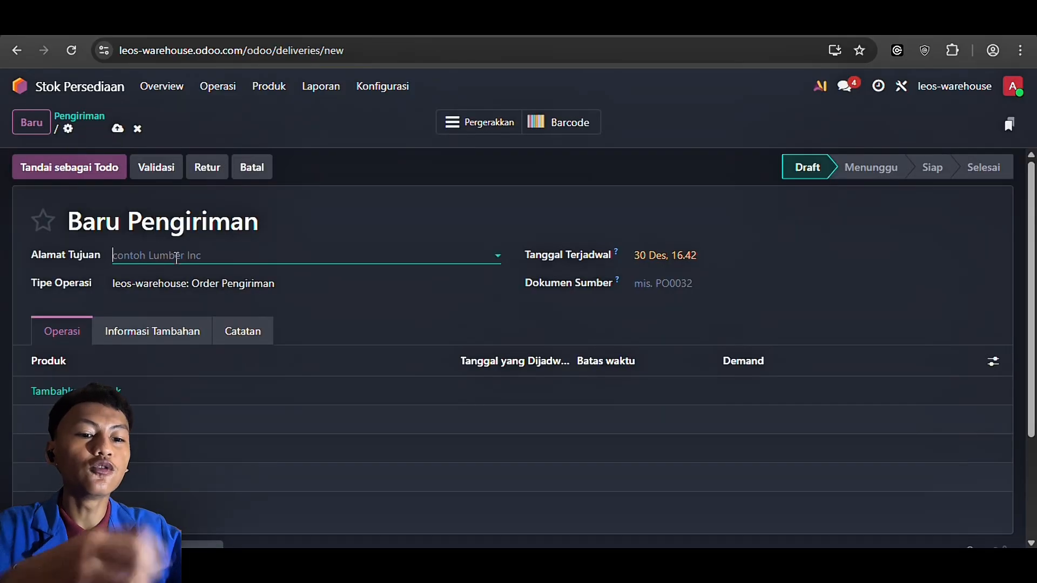
text(Reseller)
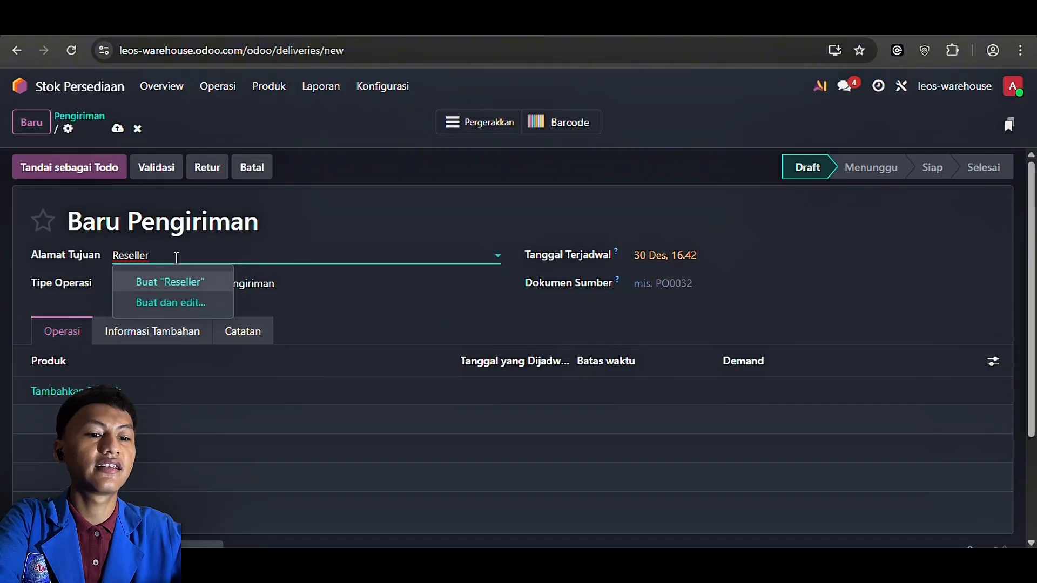
text( Casuakl)
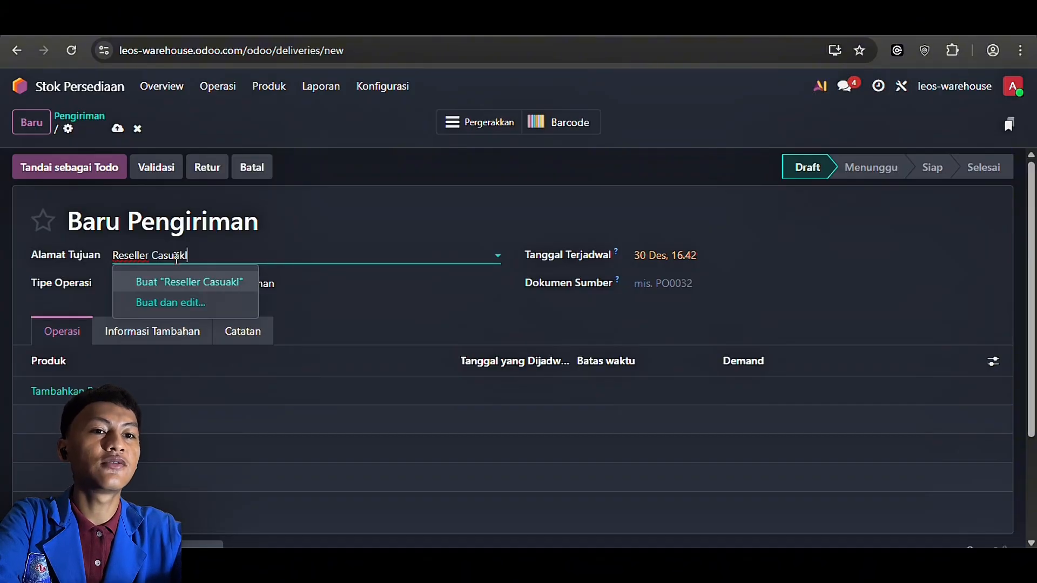
key(BackSpace)
key(BackSpace)
text(;)
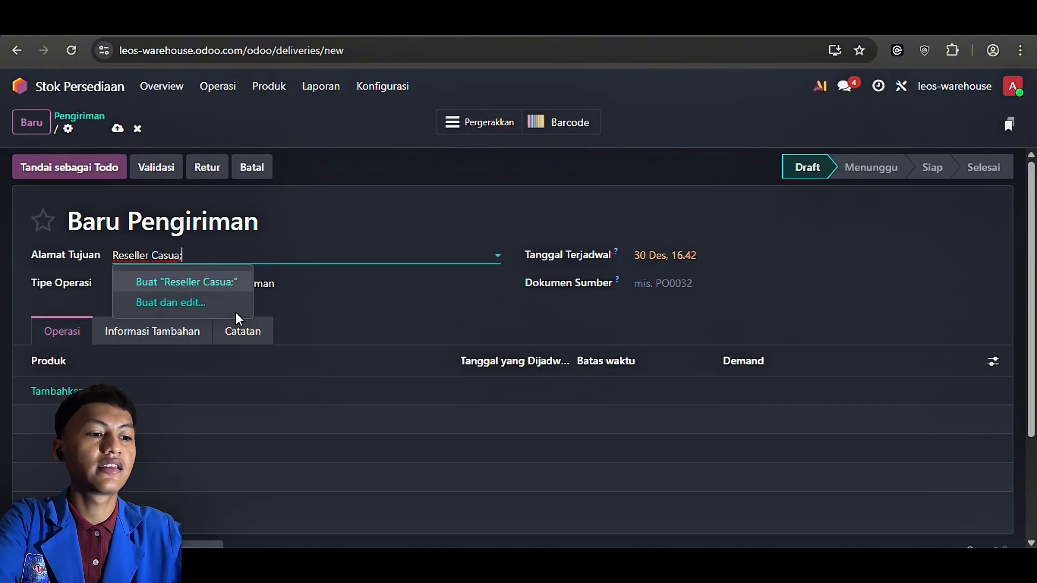
click(211, 283)
key(BackSpace)
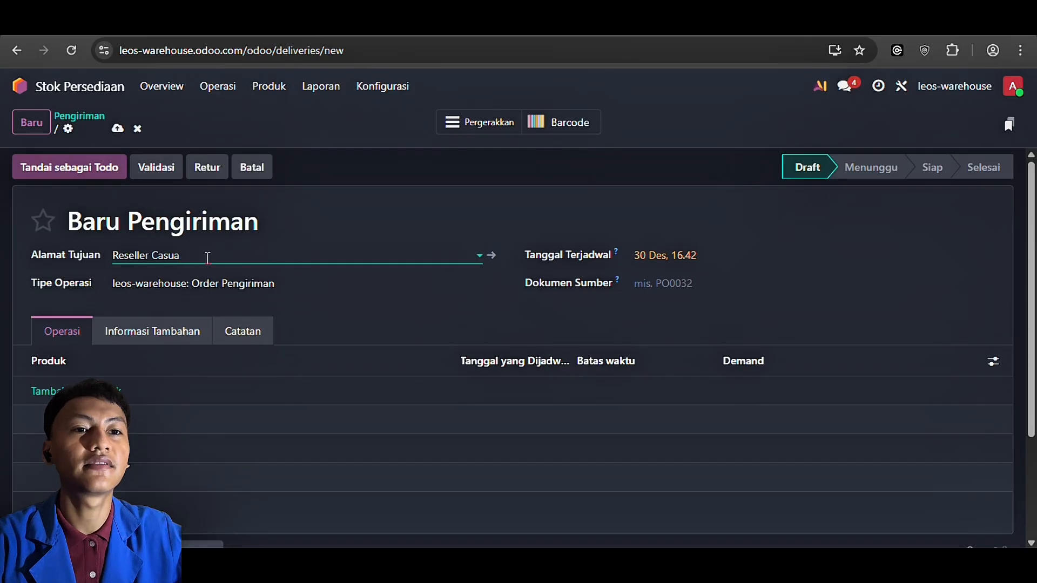
text(l)
click(204, 277)
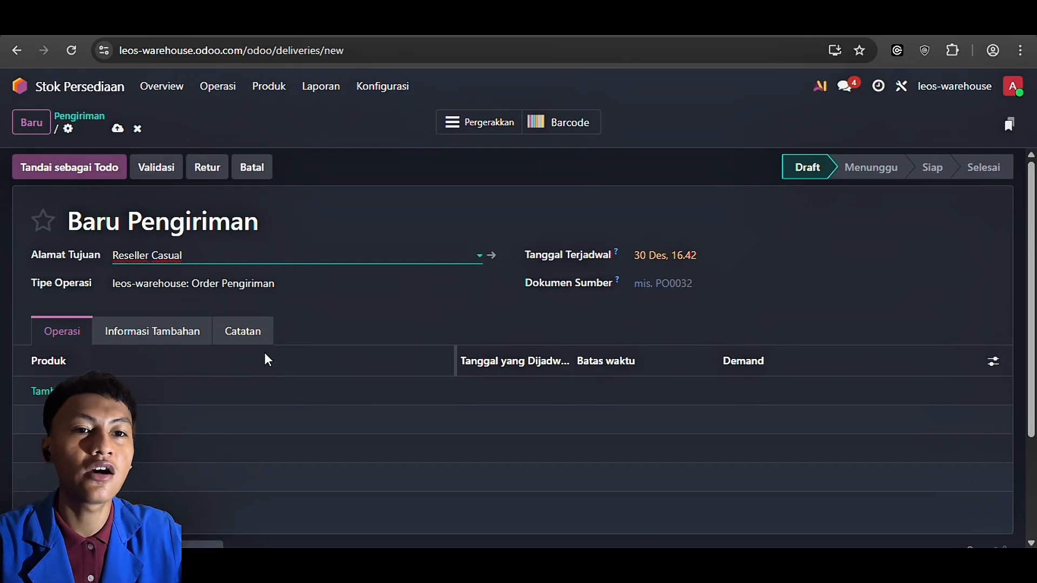
Add the product Sepatu NB Casual Pria to the delivery with a demand of 70.
click(59, 391)
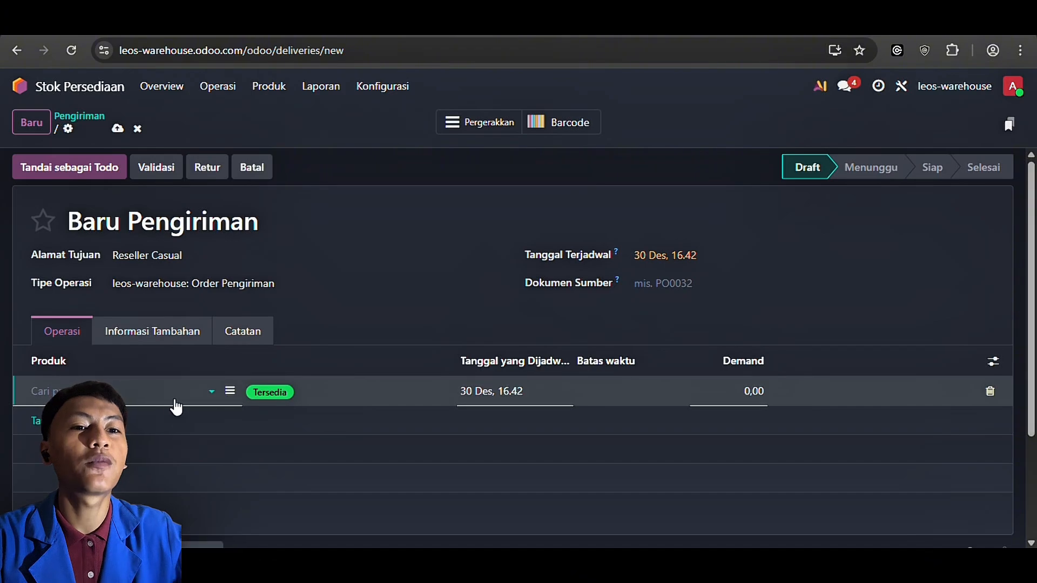
click(214, 393)
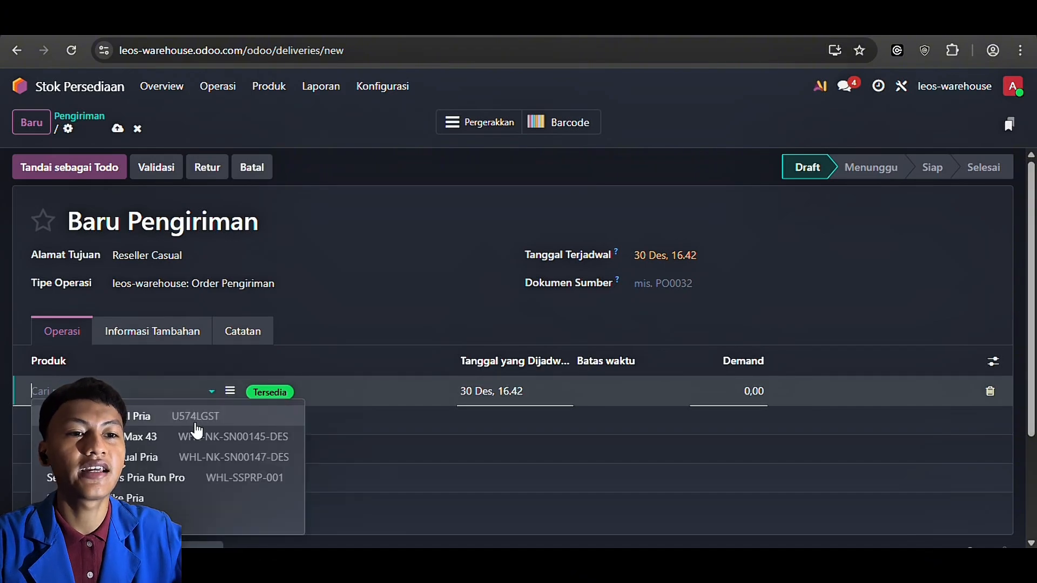
click(195, 423)
click(747, 391)
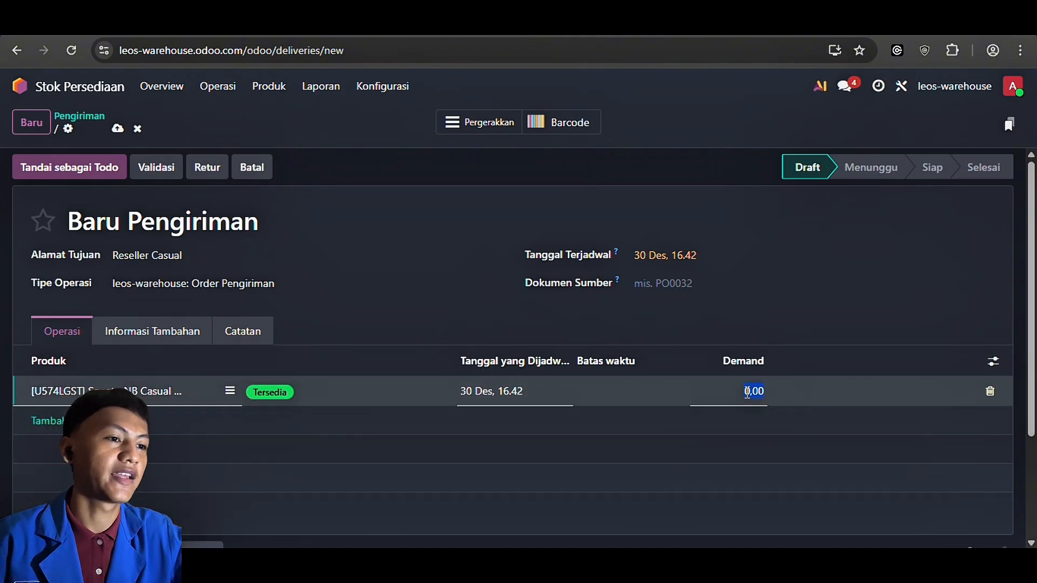
key(BackSpace)
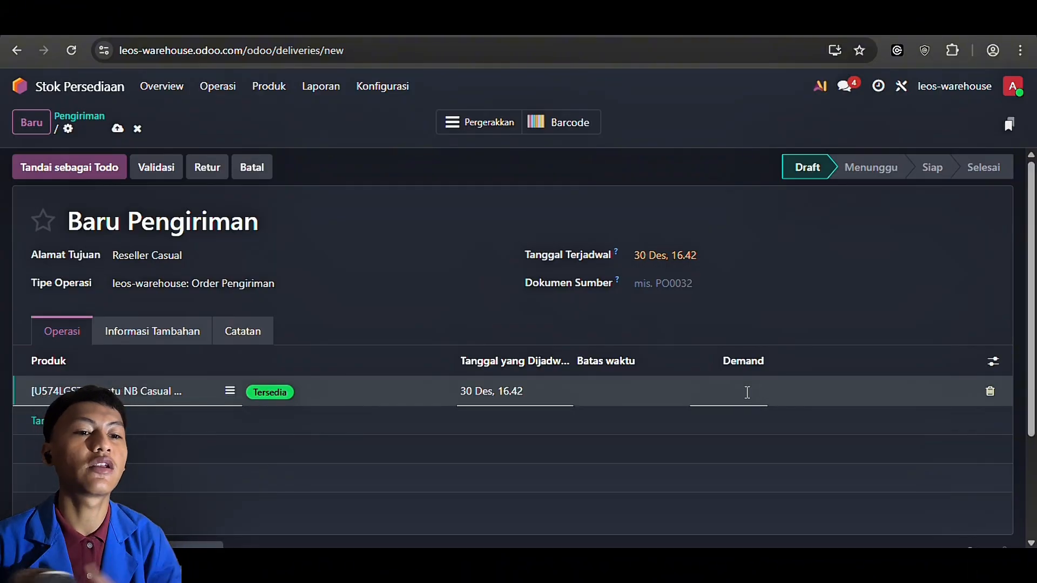
text(70)
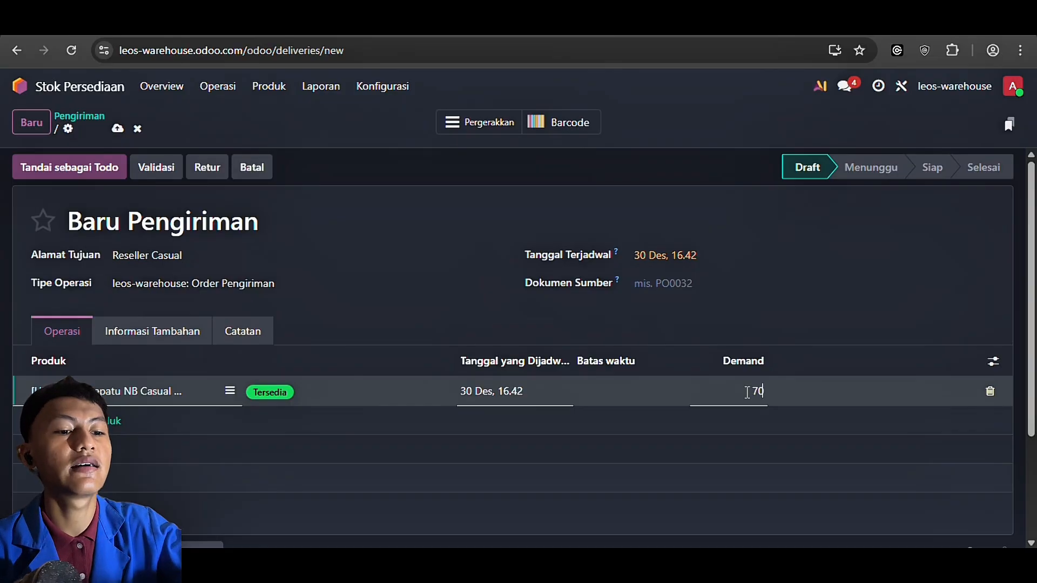
click(766, 430)
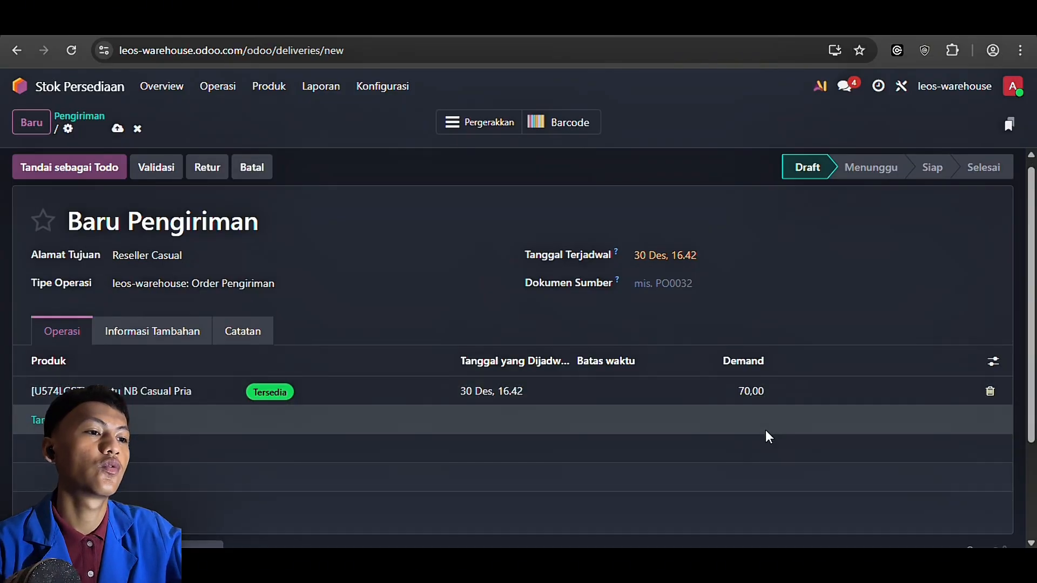
Enter the order number as the delivery's source document (Dokumen Sumber).
scroll(647, 306, down, 2)
click(619, 286)
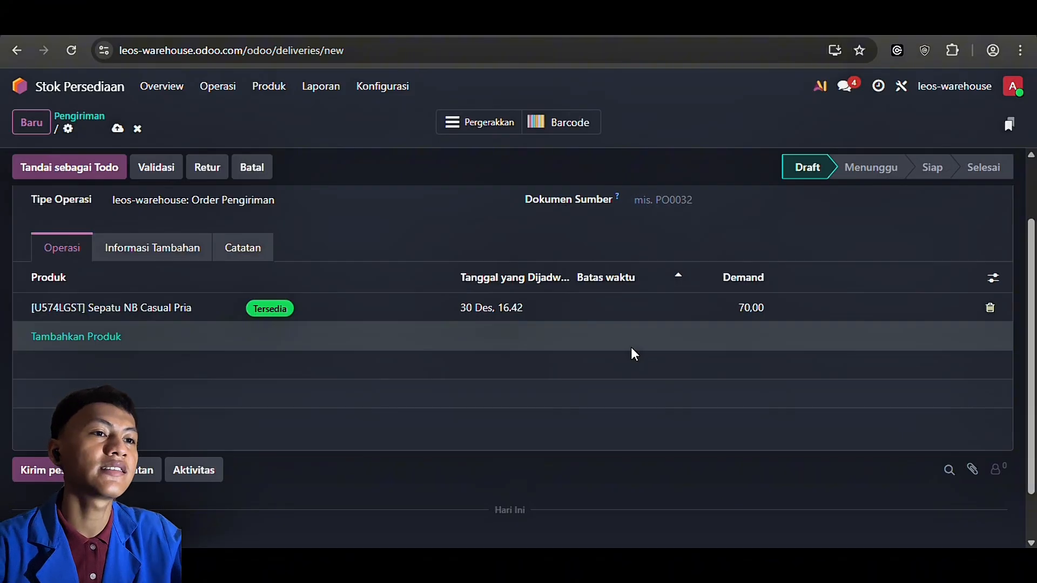
scroll(631, 351, up, 2)
click(662, 286)
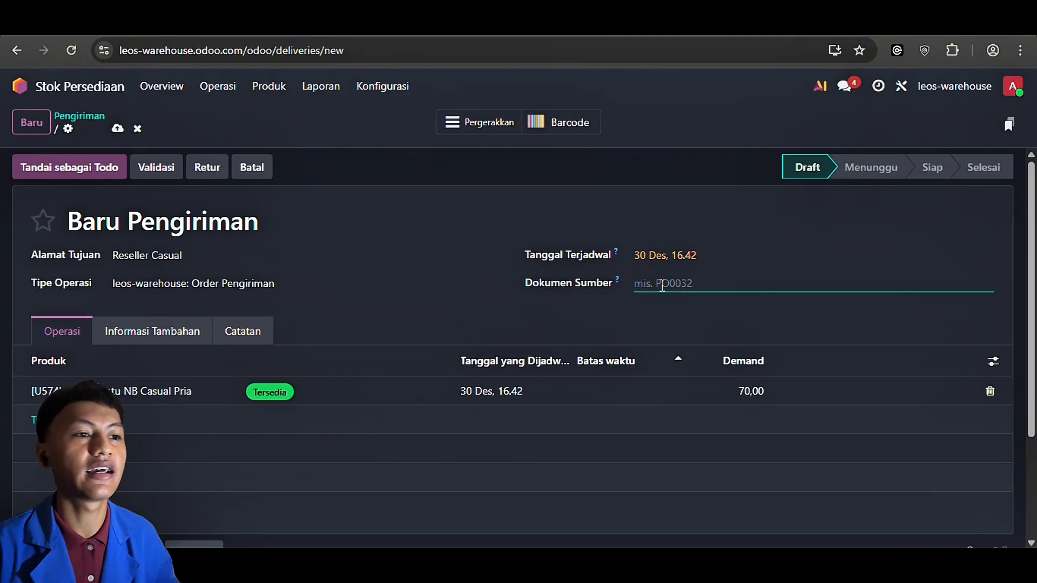
text(F)
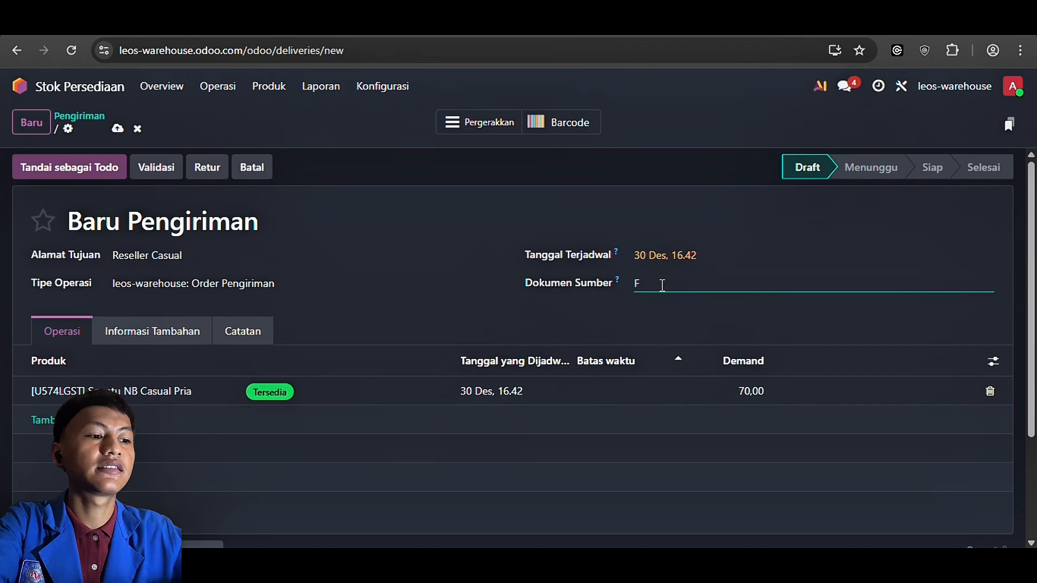
key(BackSpace)
text(FO)
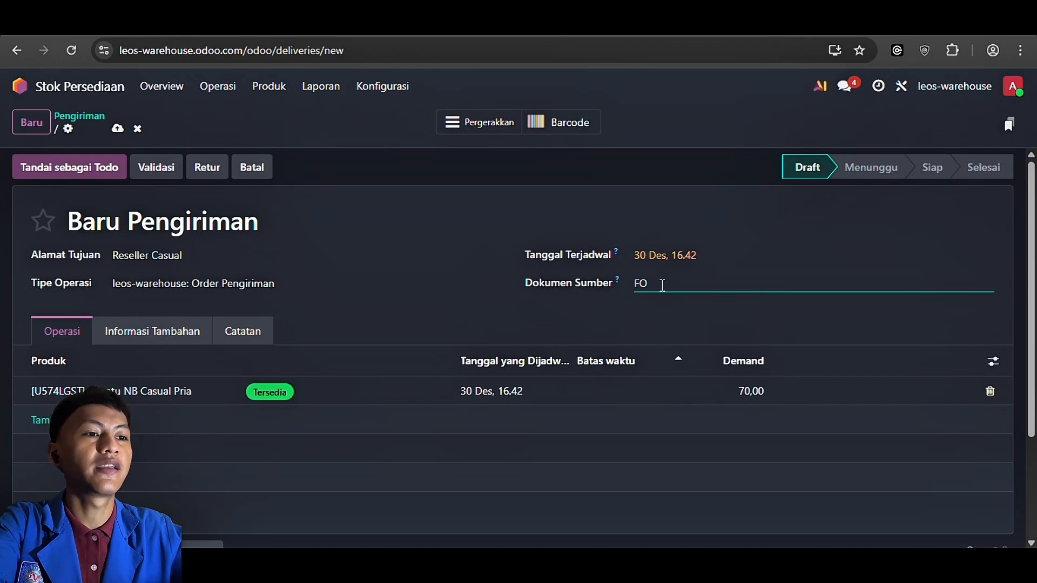
text(0001)
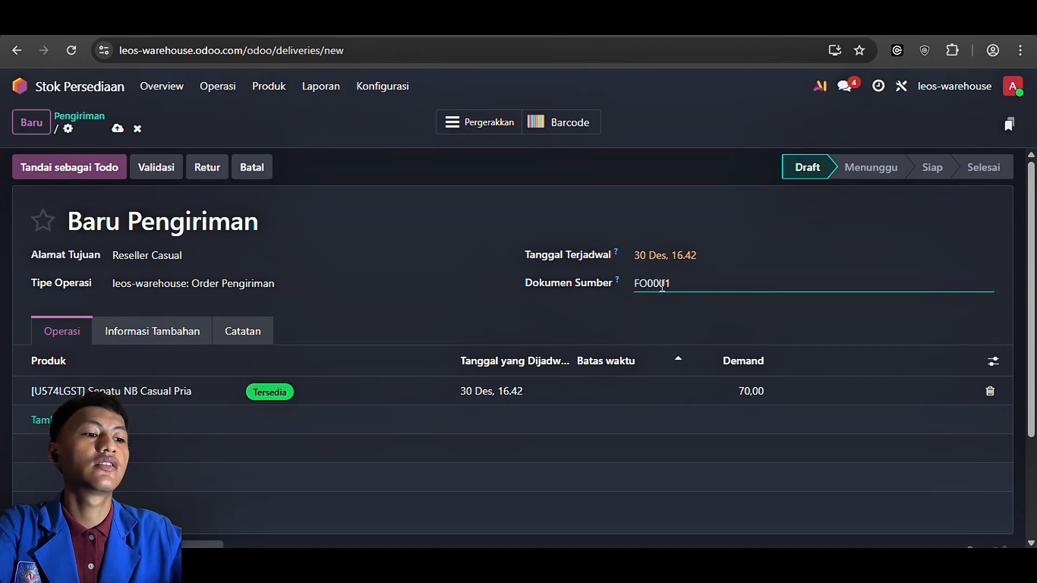
Validate the delivery to Reseller Casual and open the product list to check the stock on hand.
scroll(633, 407, down, 2)
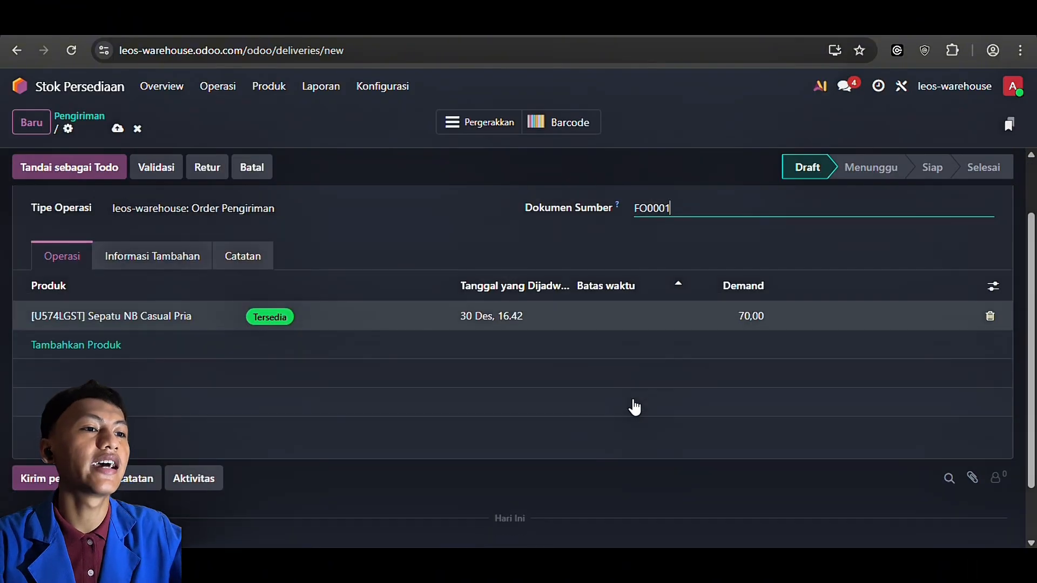
scroll(633, 407, up, 2)
scroll(354, 257, down, 1)
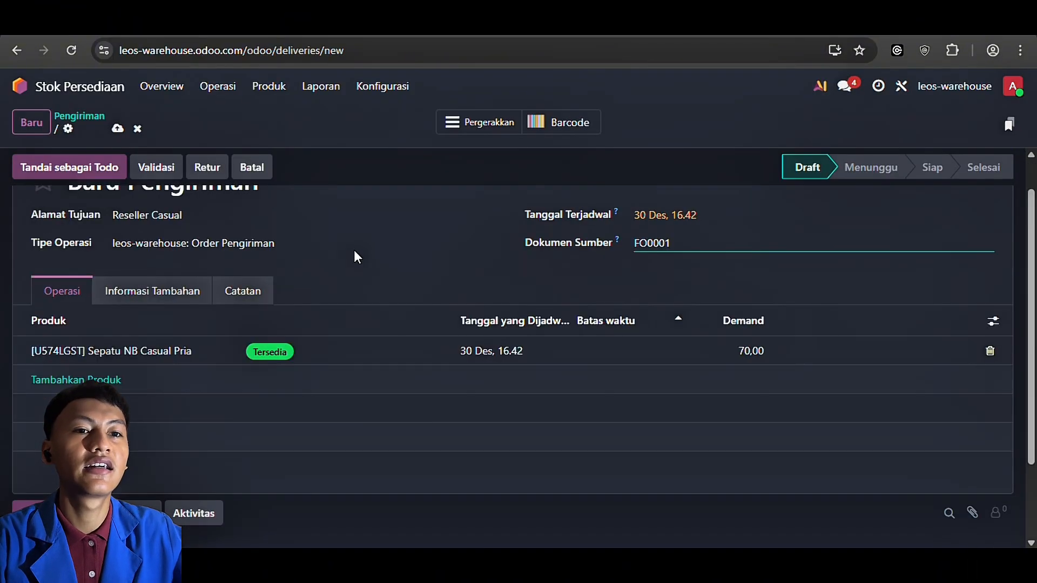
click(170, 177)
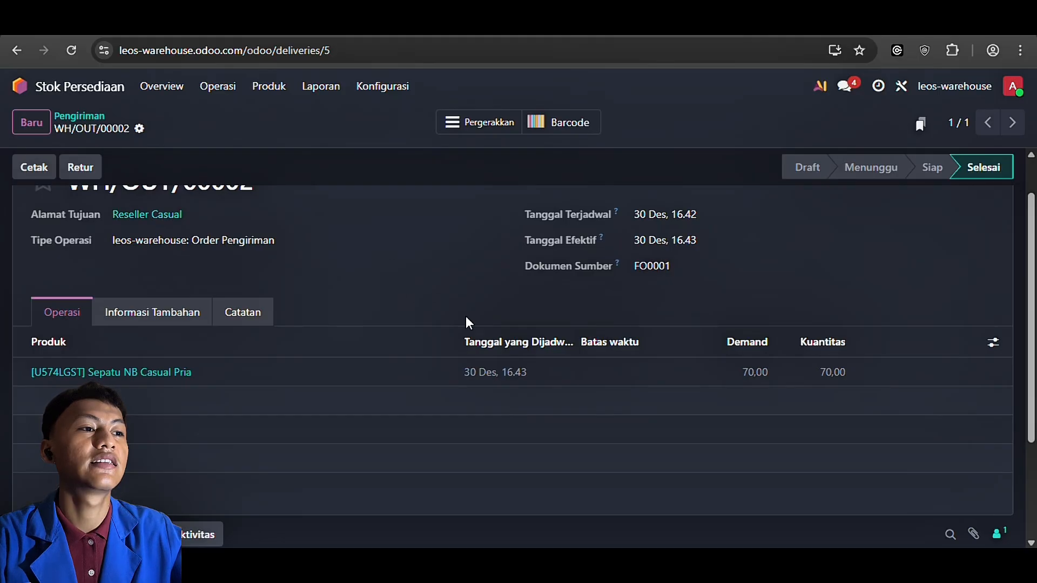
scroll(466, 323, down, 1)
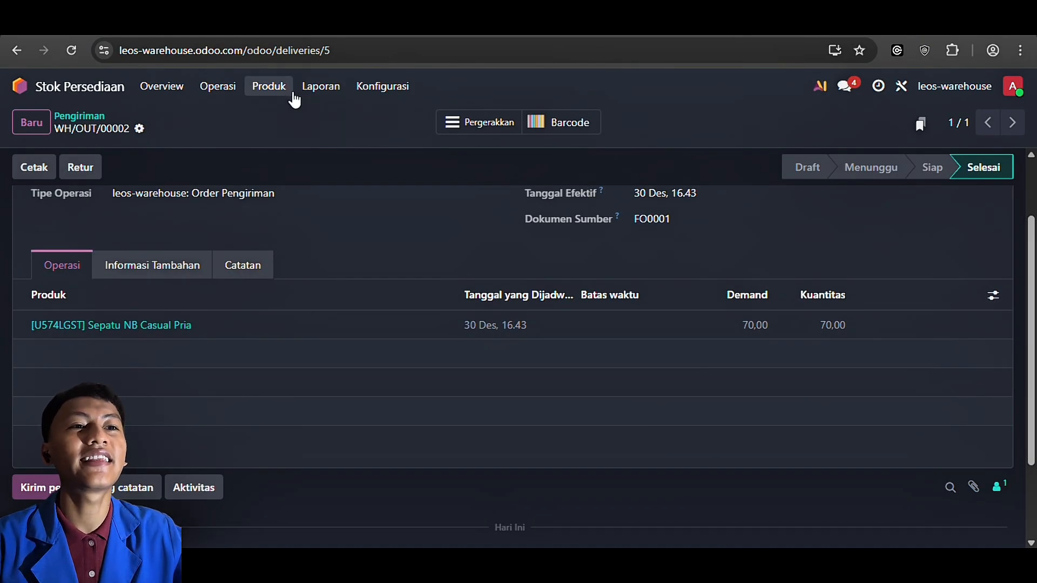
click(295, 99)
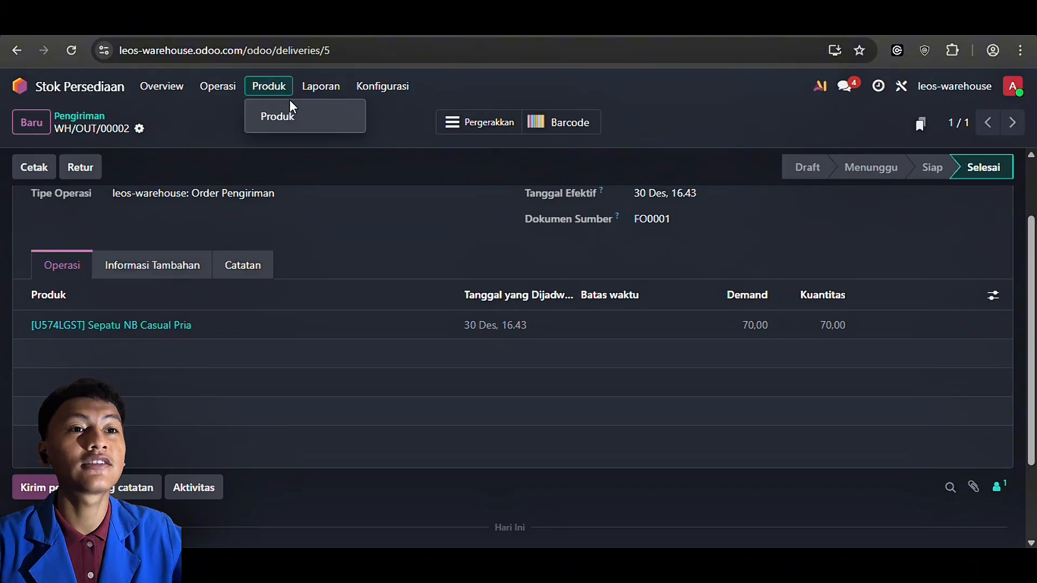
click(280, 118)
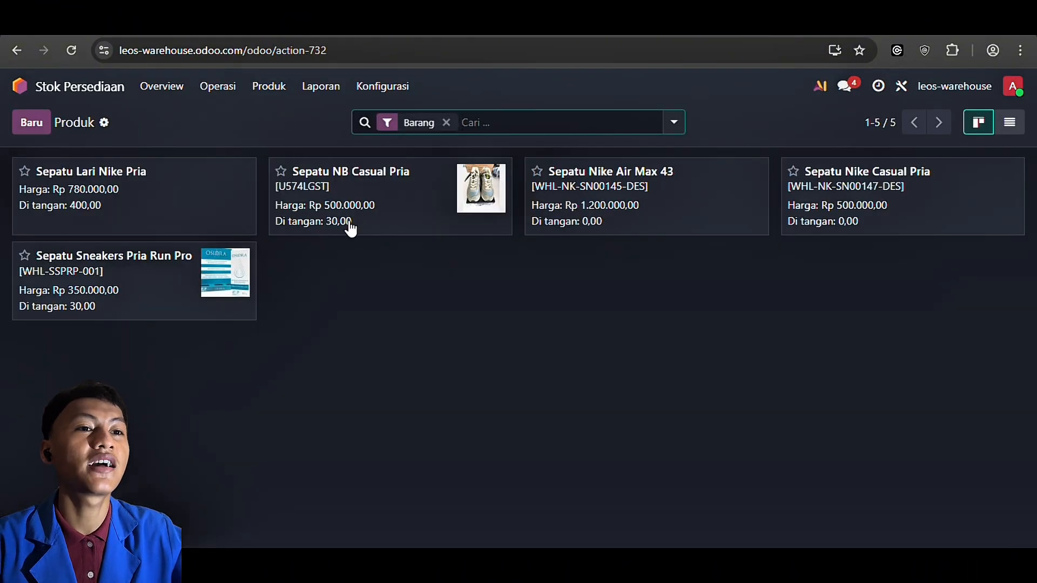